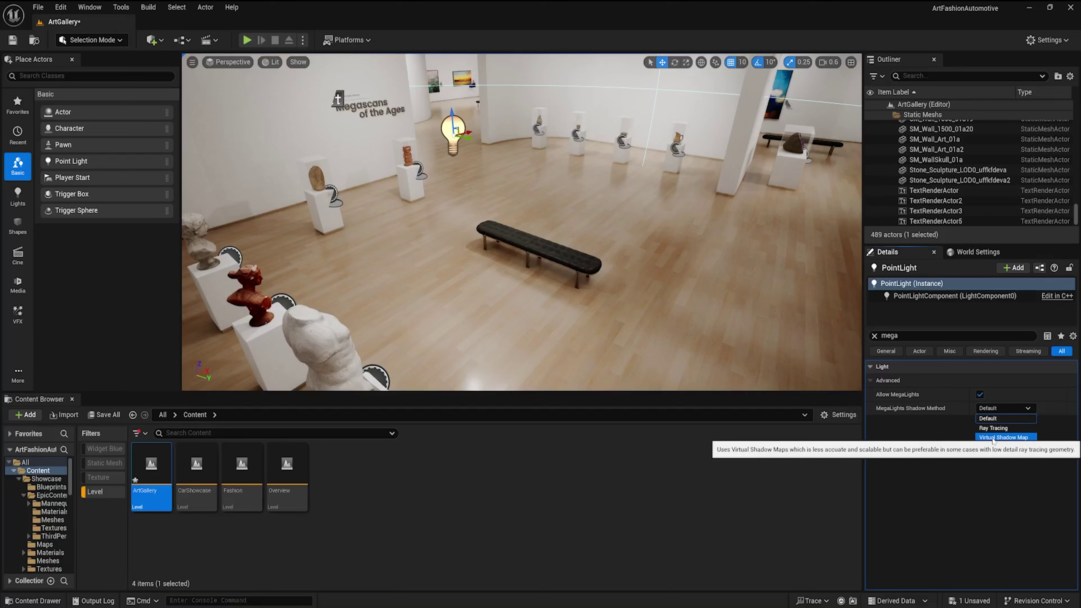
Keep the point light's MegaLights Shadow Method at Default, and delete the point light from the level
{"action": "left_click", "coordinate": [1001, 418]}
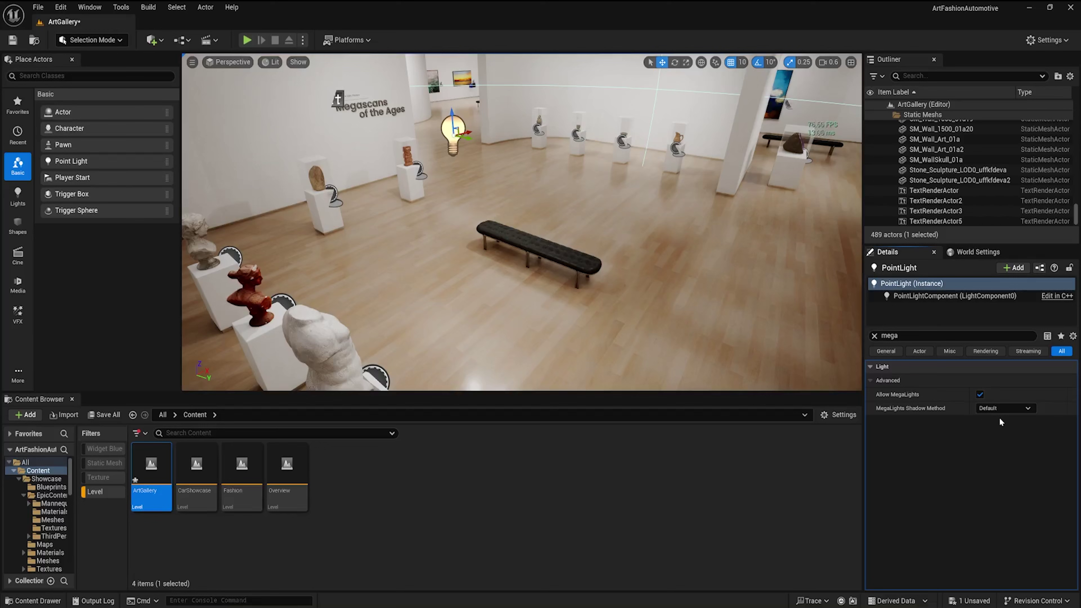
{"action": "right_click_drag", "start_coordinate": [580, 272], "coordinate": [570, 262]}
{"action": "key", "text": "Delete"}
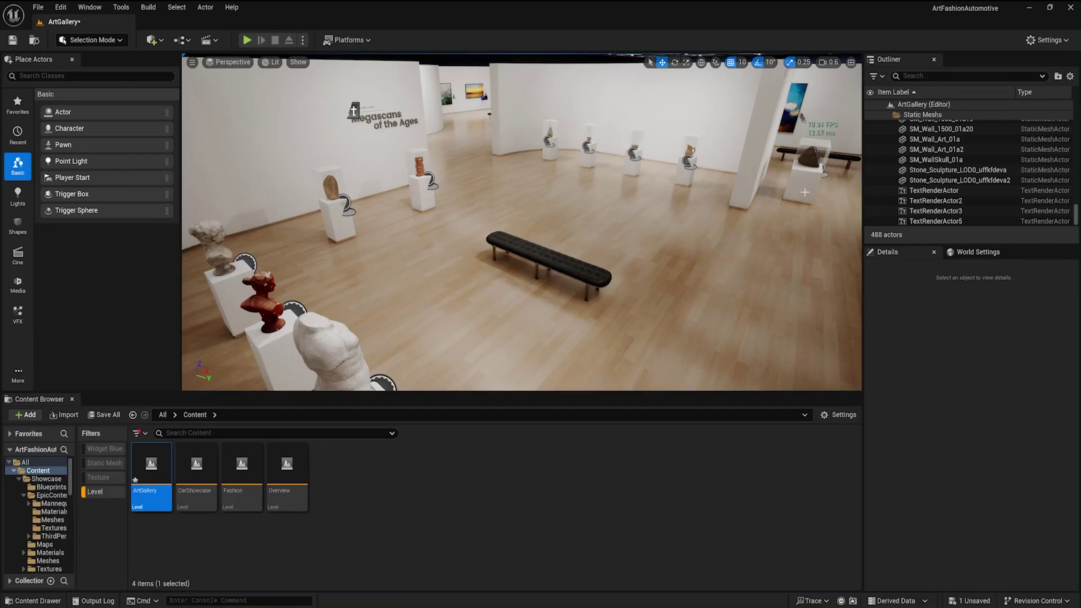
Filter the level's actor list for "post" and select the PostProcessVolume
{"action": "scroll", "coordinate": [909, 107], "scroll_direction": "down", "scroll_amount": 10}
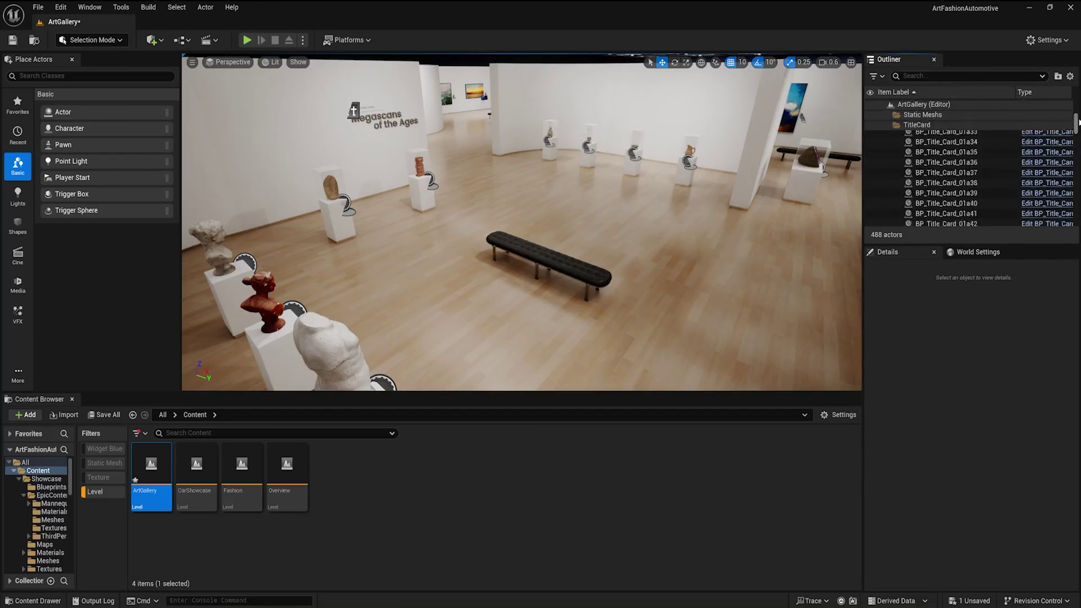
{"action": "left_click", "coordinate": [928, 76]}
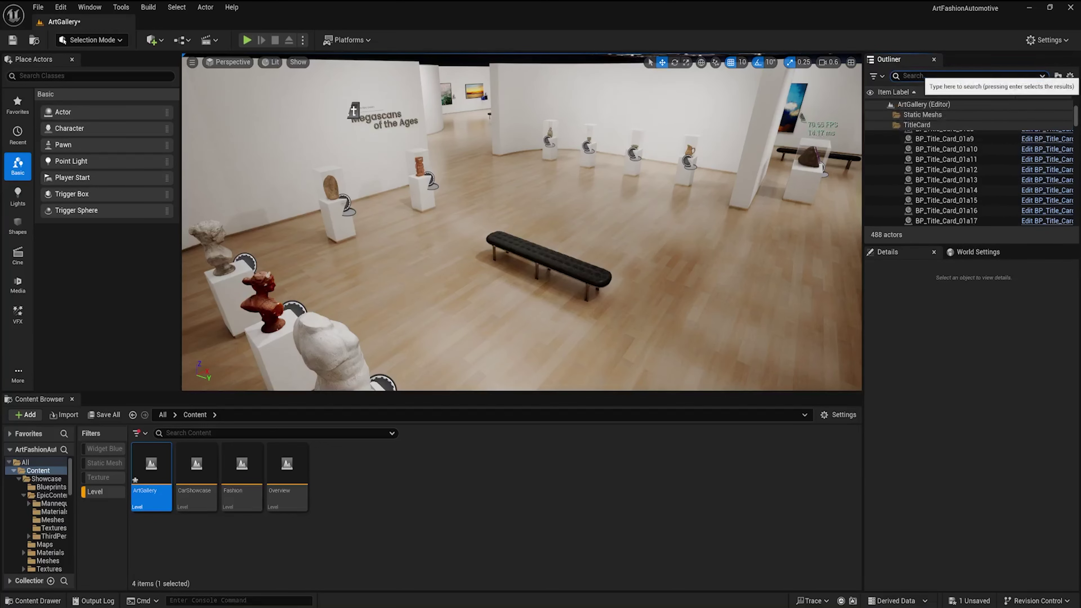
{"action": "type", "text": "post"}
{"action": "left_click", "coordinate": [944, 135]}
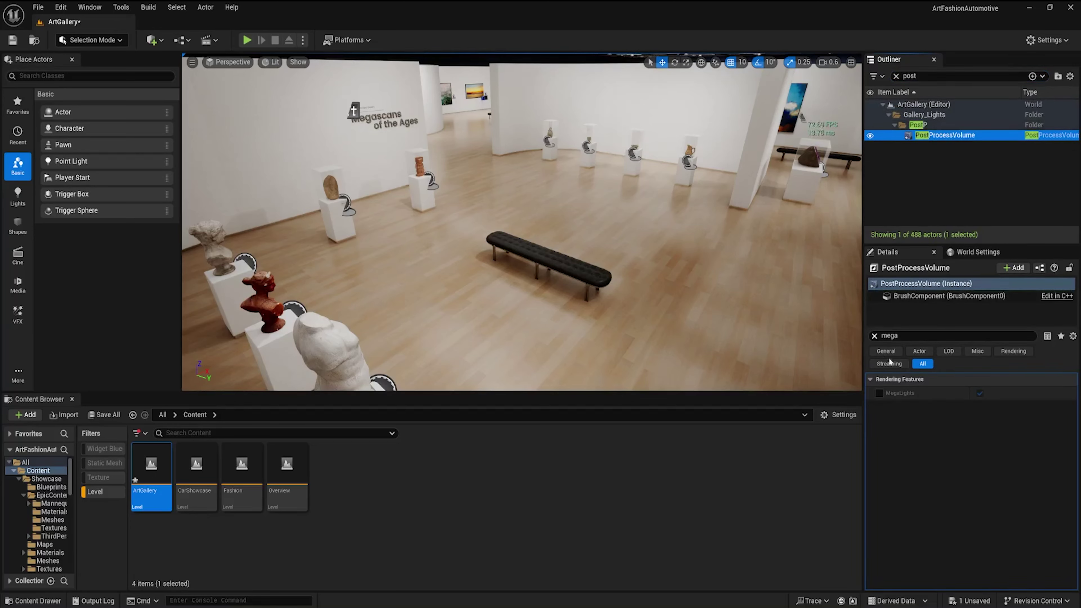
Clear the PostProcessVolume's property filter and enable the MegaLights override under Rendering Features
{"action": "left_click", "coordinate": [875, 336]}
{"action": "scroll", "coordinate": [900, 388], "scroll_direction": "down", "scroll_amount": 3}
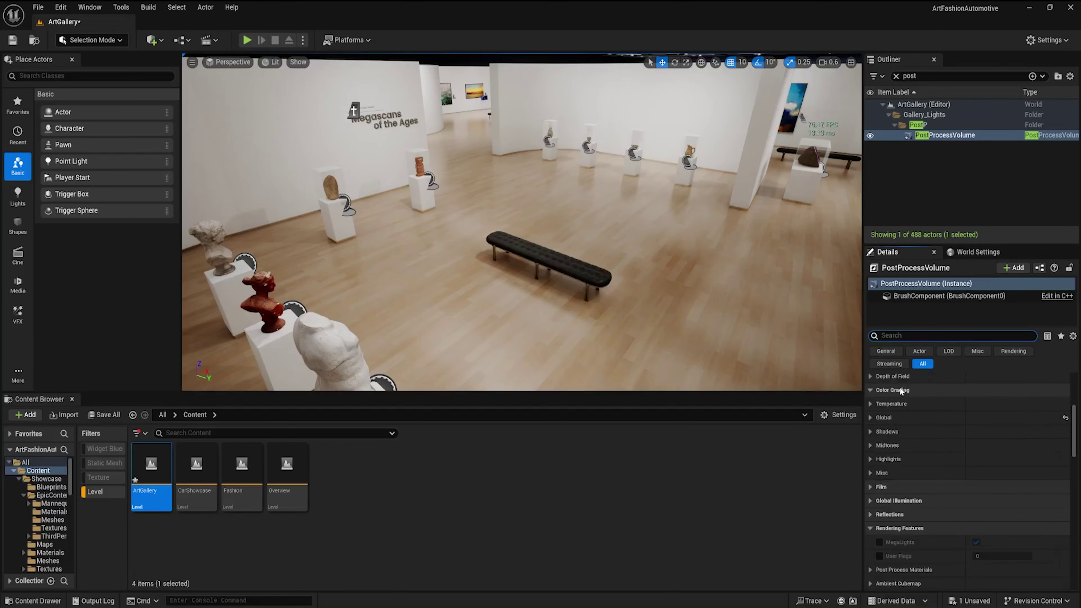
{"action": "scroll", "coordinate": [899, 387], "scroll_direction": "down", "scroll_amount": 4}
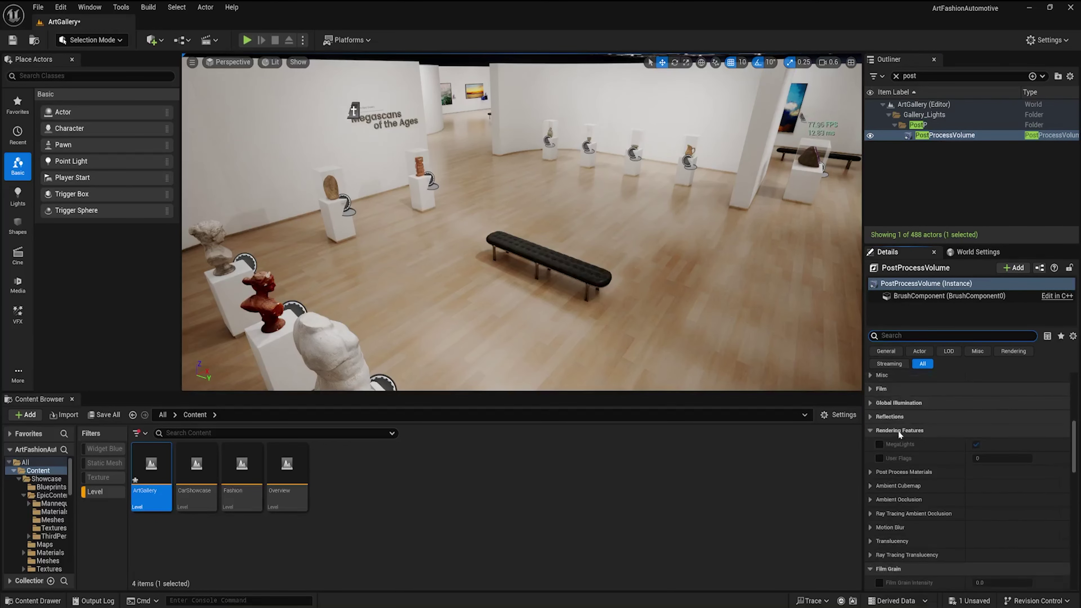
{"action": "left_click", "coordinate": [880, 446]}
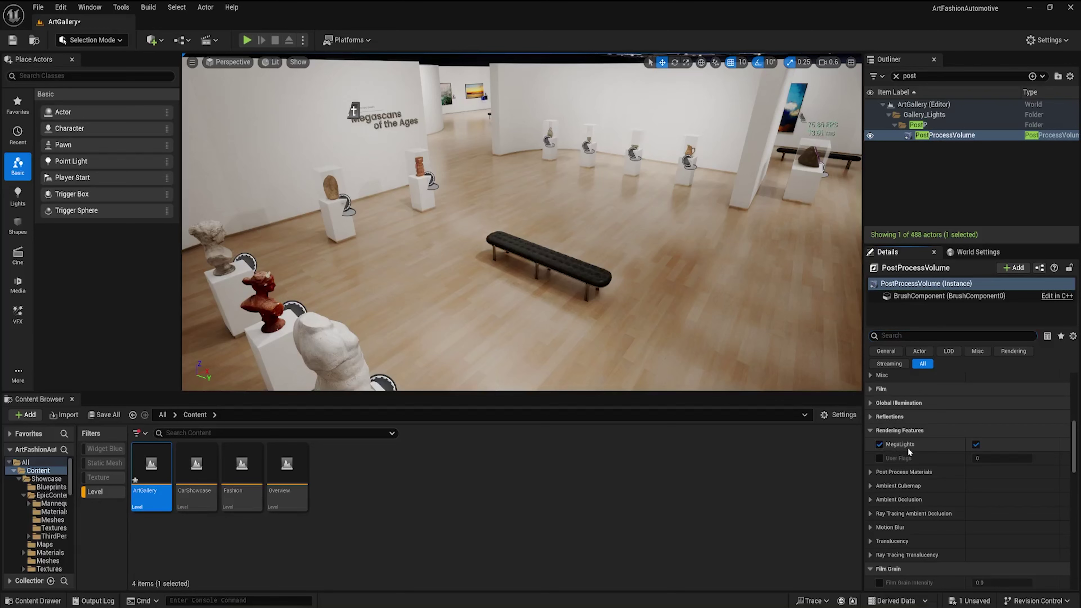
Toggle the PostProcessVolume's MegaLights value off and on repeatedly to compare lighting and frame rate, leaving it enabled
{"action": "left_click", "coordinate": [977, 444]}
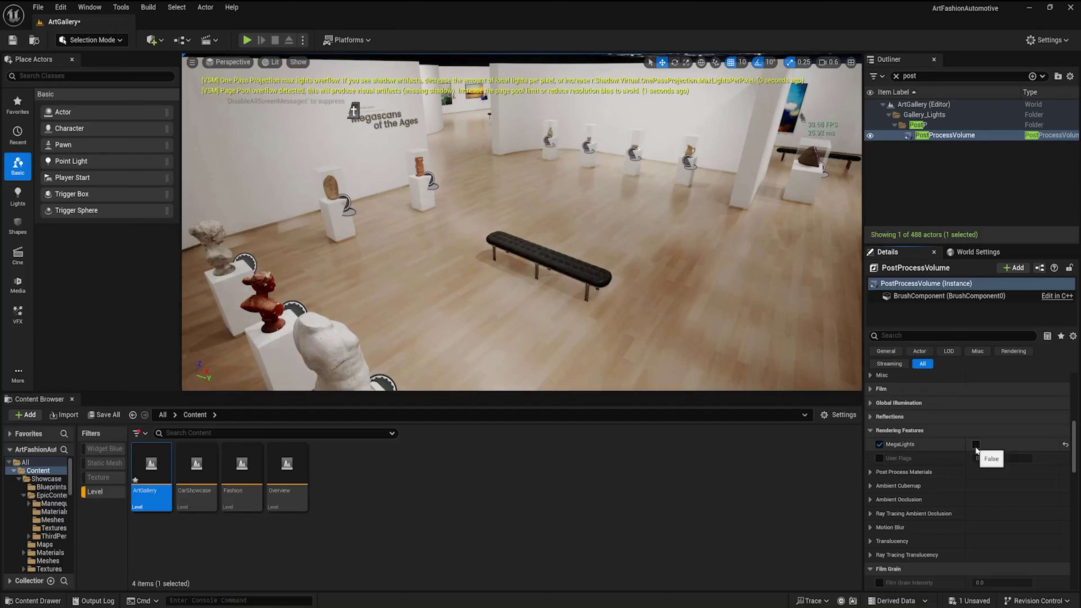
{"action": "left_click", "coordinate": [976, 444]}
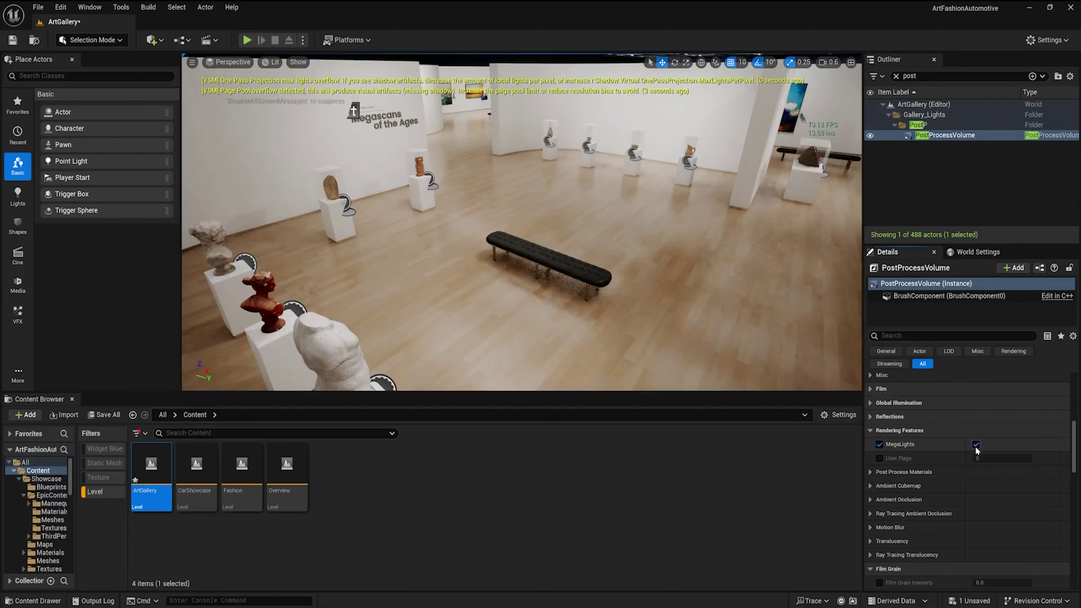
{"action": "left_click", "coordinate": [976, 444]}
{"action": "left_click", "coordinate": [976, 444]}
{"action": "left_click", "coordinate": [976, 444]}
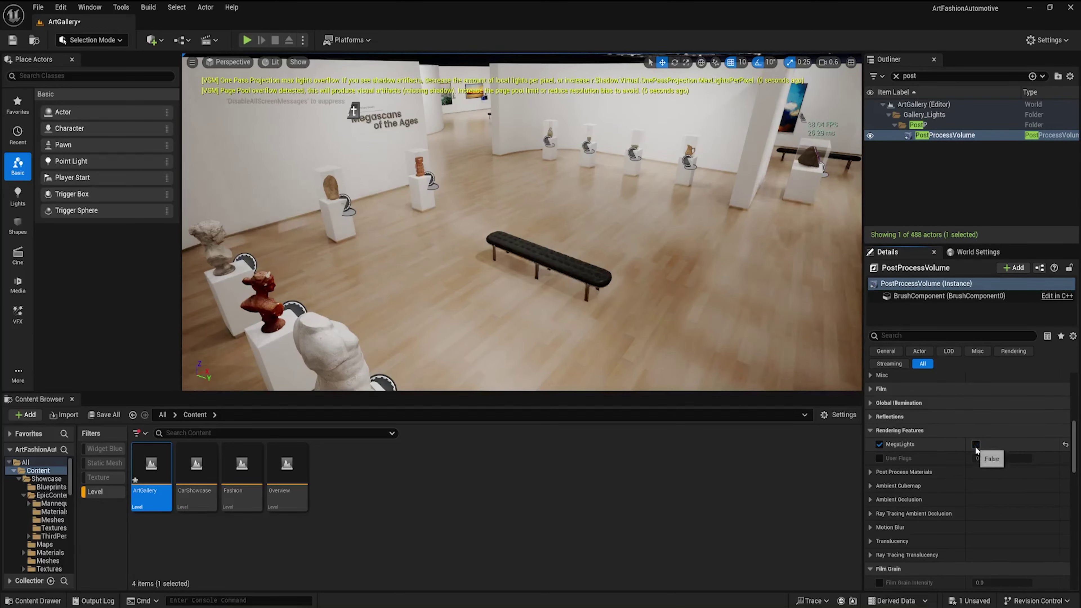
{"action": "left_click", "coordinate": [977, 445]}
{"action": "left_click", "coordinate": [977, 445]}
{"action": "left_click", "coordinate": [976, 445]}
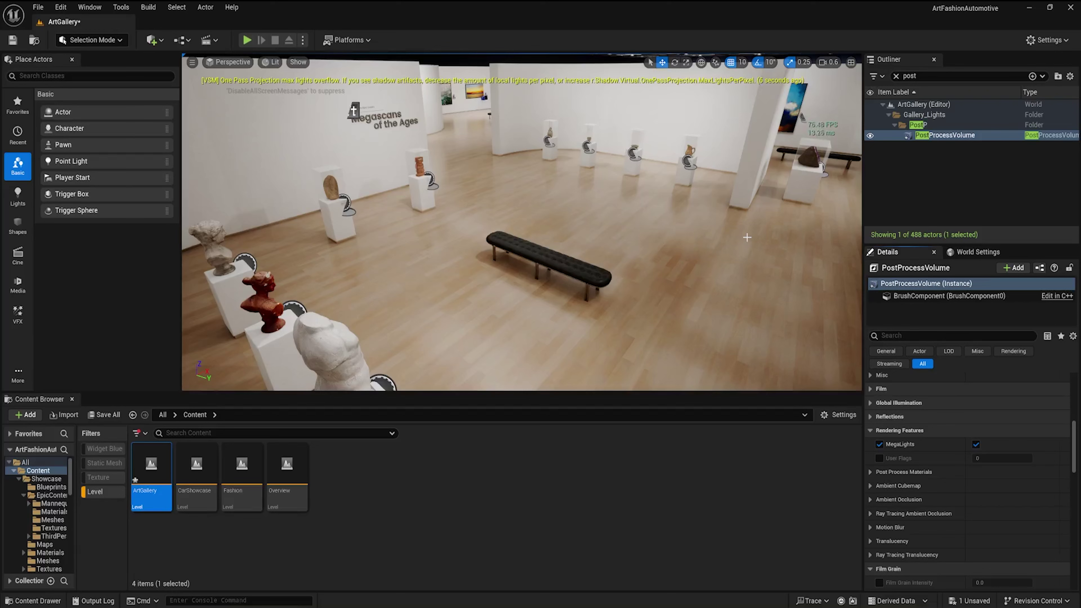
{"action": "left_click", "coordinate": [976, 445]}
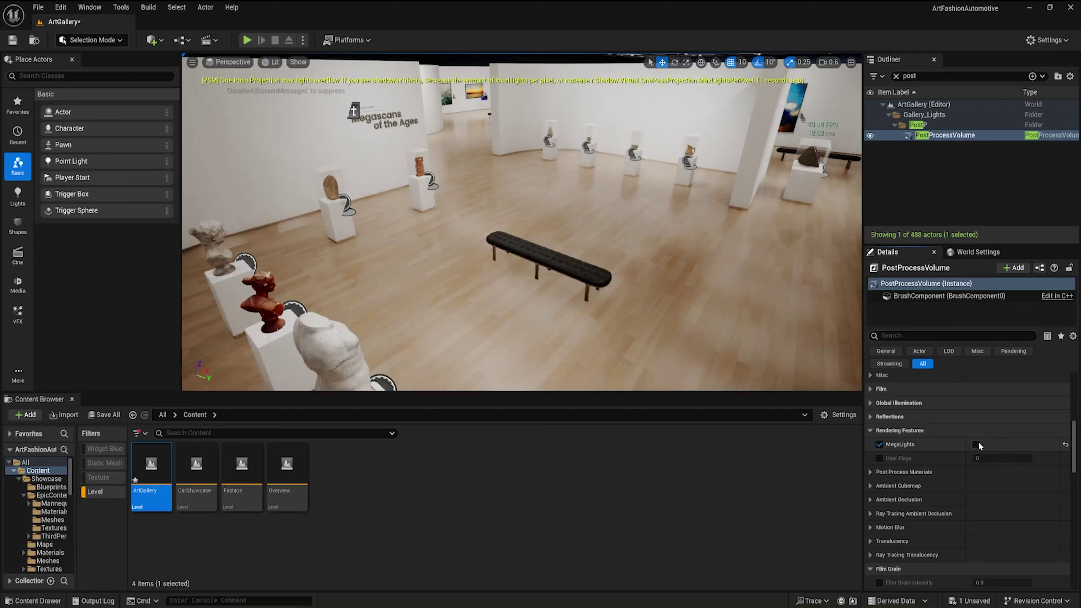
{"action": "left_click", "coordinate": [976, 445]}
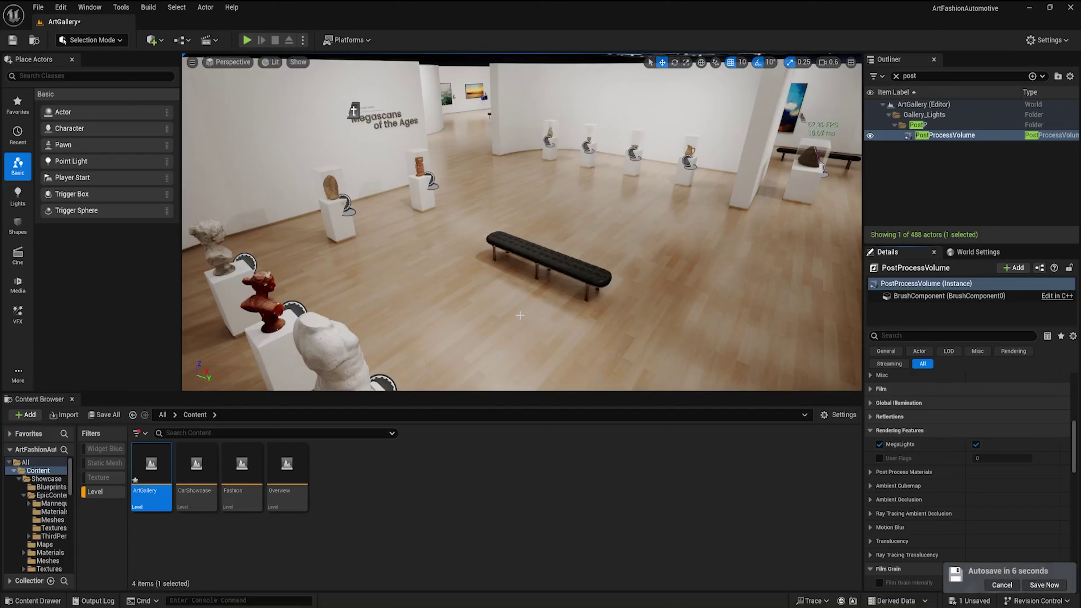
{"action": "key", "text": "w"}
{"action": "right_click_drag", "start_coordinate": [421, 234], "coordinate": [529, 268]}
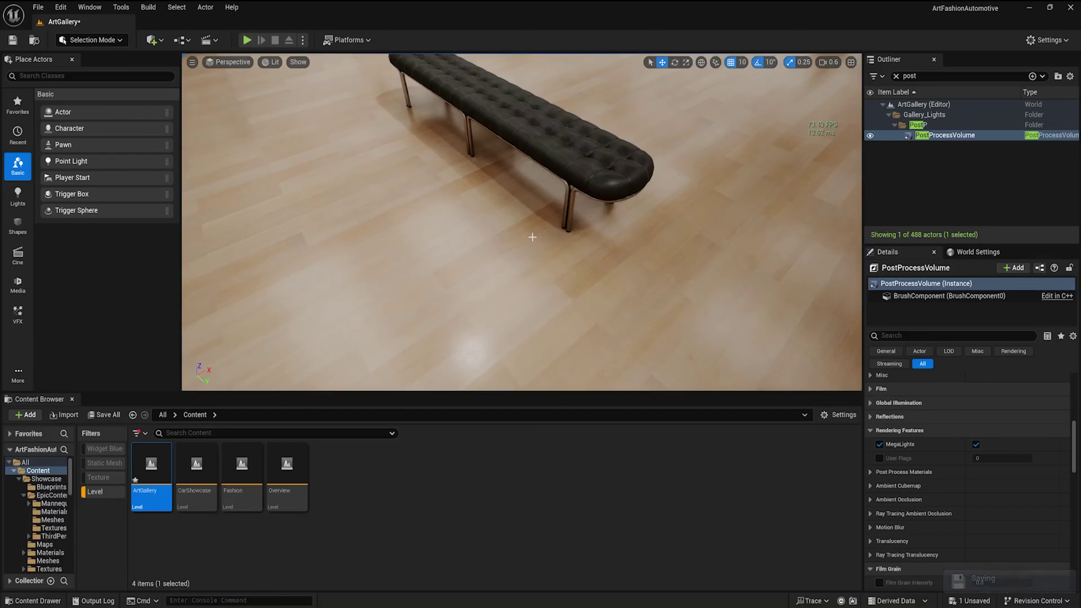
{"action": "right_click_drag", "start_coordinate": [540, 237], "coordinate": [482, 208]}
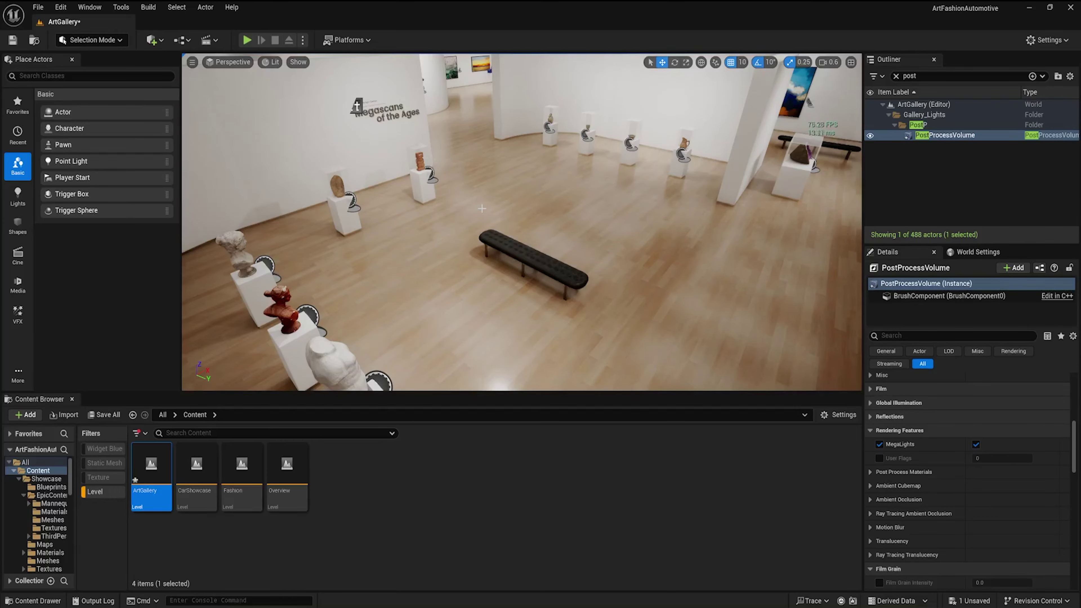
{"action": "right_click_drag", "start_coordinate": [482, 208], "coordinate": [328, 307]}
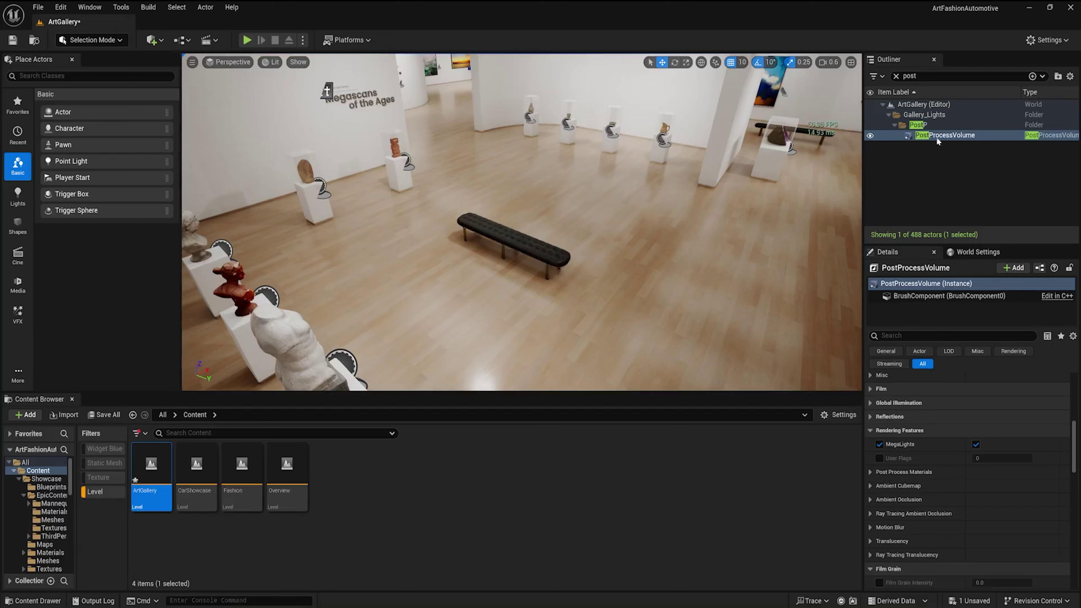
Set Shadows to High in the engine scalability settings, and apply the High preset to all scalability groups
{"action": "left_click", "coordinate": [1052, 40]}
{"action": "mouse_move", "coordinate": [962, 215]}
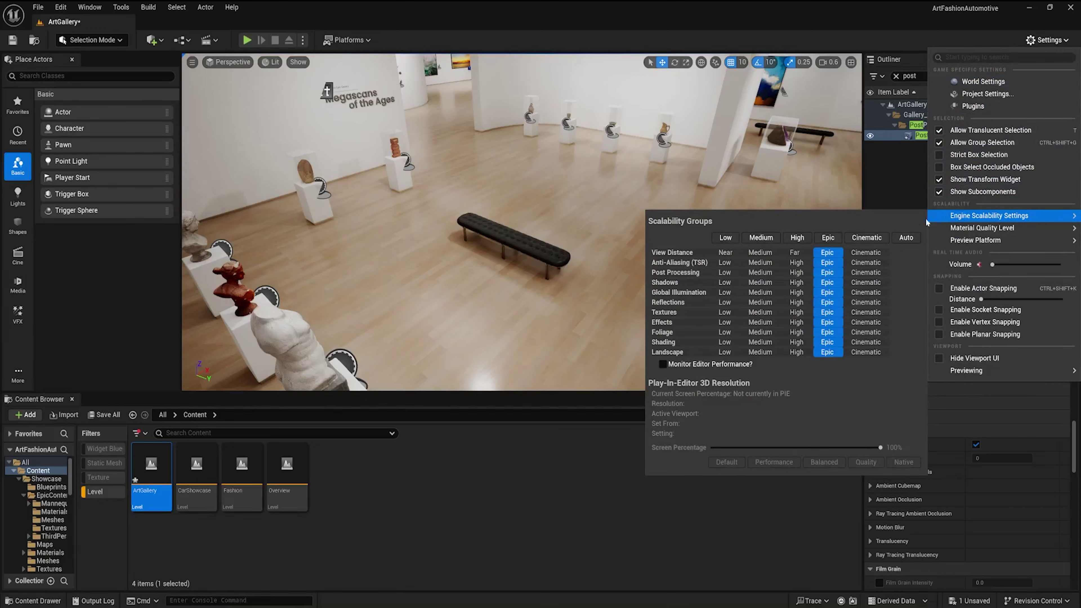
{"action": "left_click", "coordinate": [800, 283]}
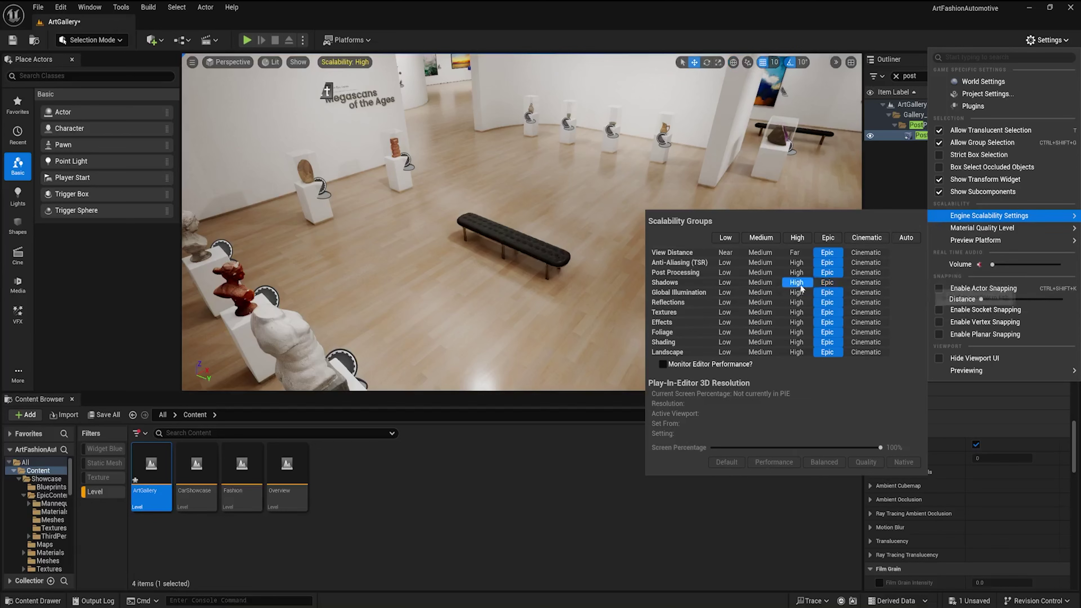
{"action": "left_click", "coordinate": [798, 238]}
{"action": "key", "text": "Escape"}
Place a Rect Light over the open floor of the gallery
{"action": "right_click_drag", "start_coordinate": [818, 132], "coordinate": [824, 108]}
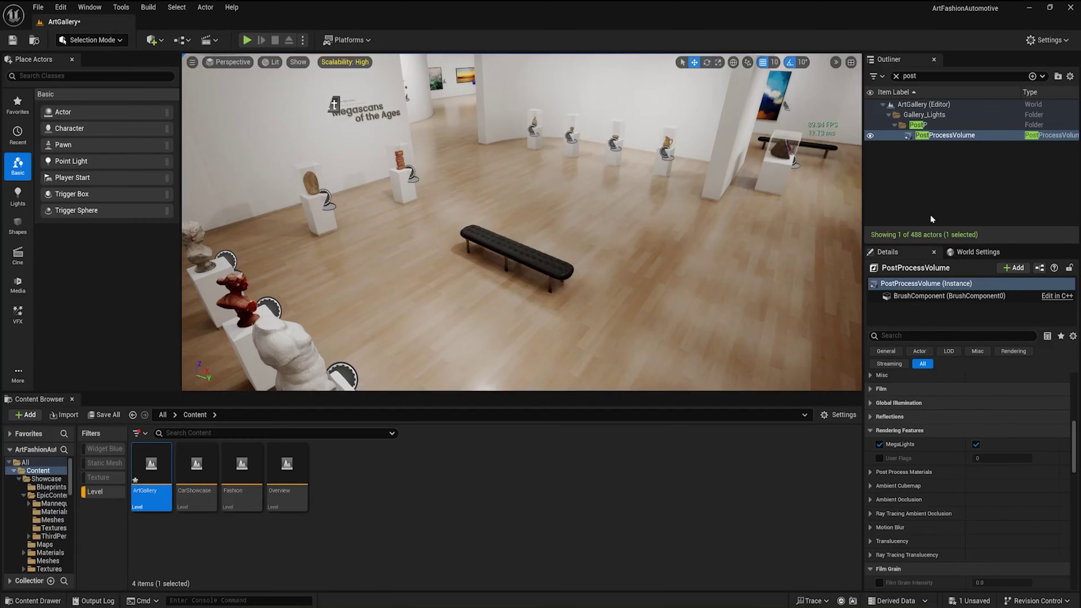
{"action": "key", "text": "f"}
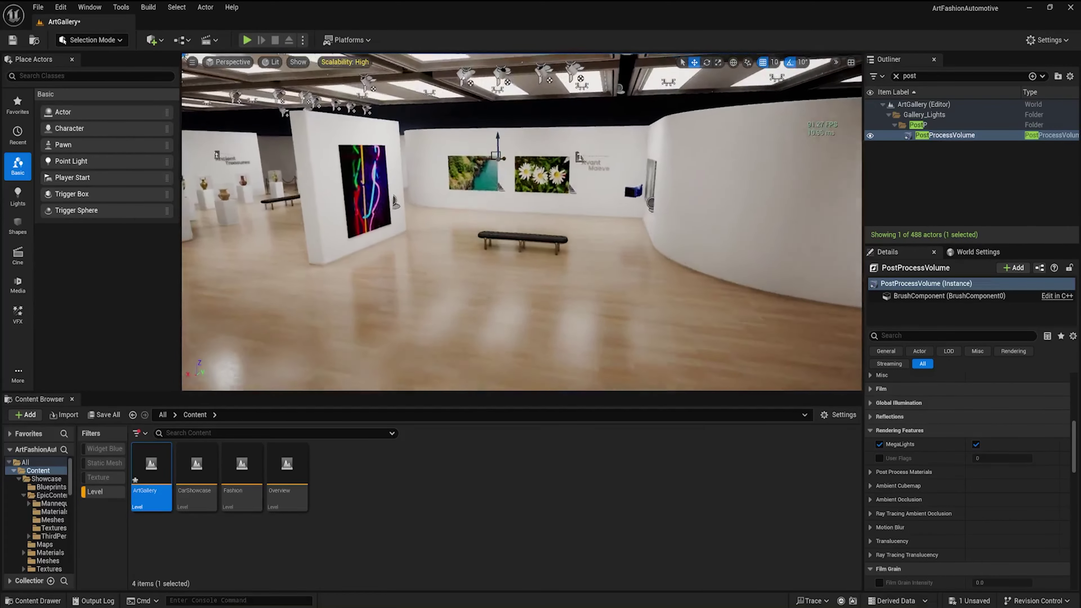
{"action": "right_click_drag", "start_coordinate": [620, 220], "coordinate": [620, 220]}
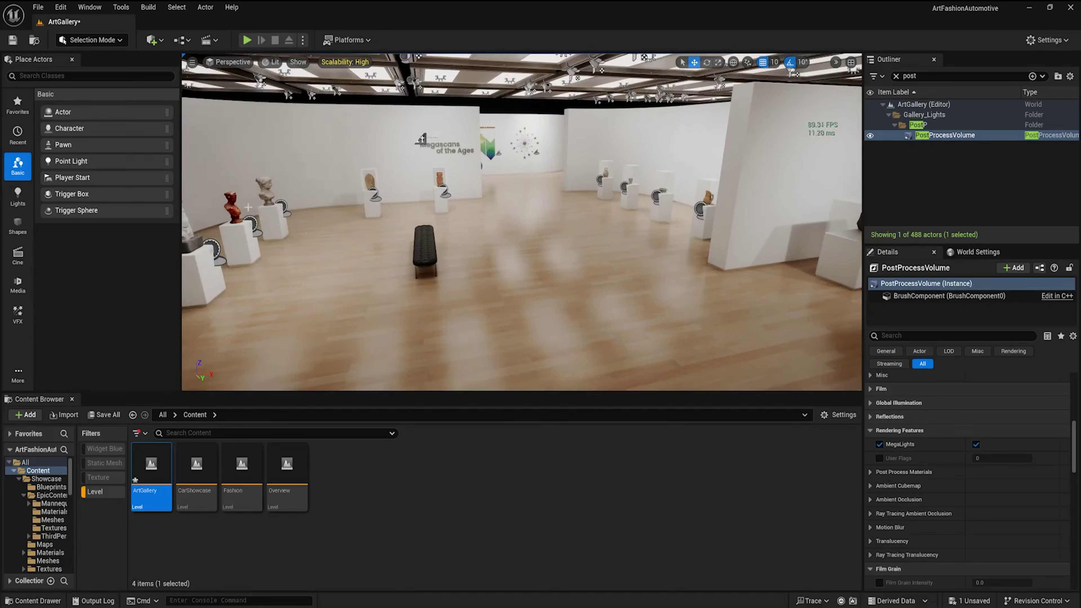
{"action": "left_click", "coordinate": [17, 196]}
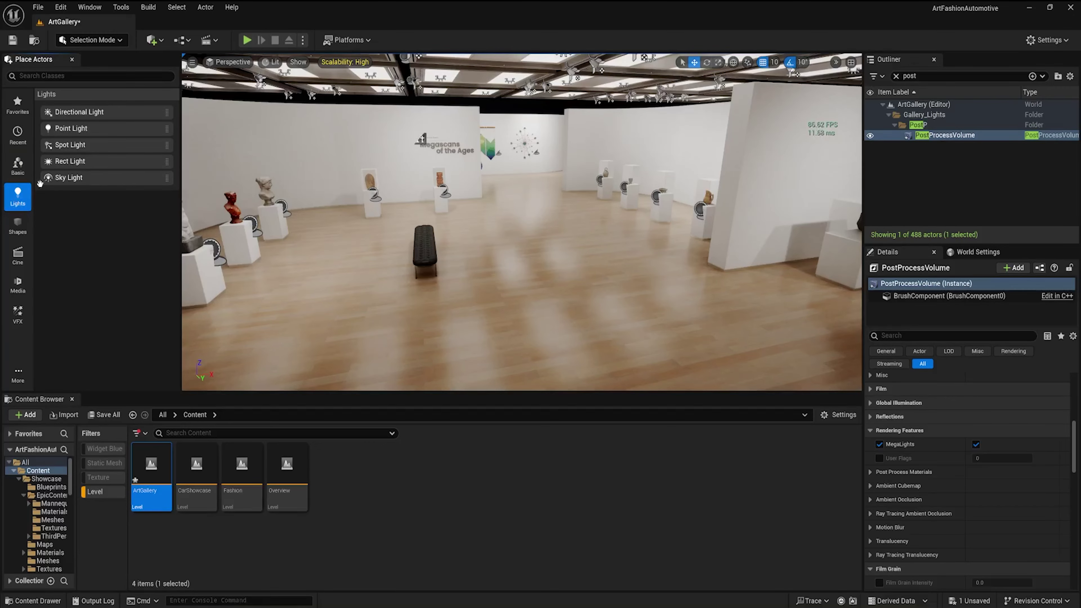
{"action": "right_click_drag", "start_coordinate": [334, 226], "coordinate": [247, 226]}
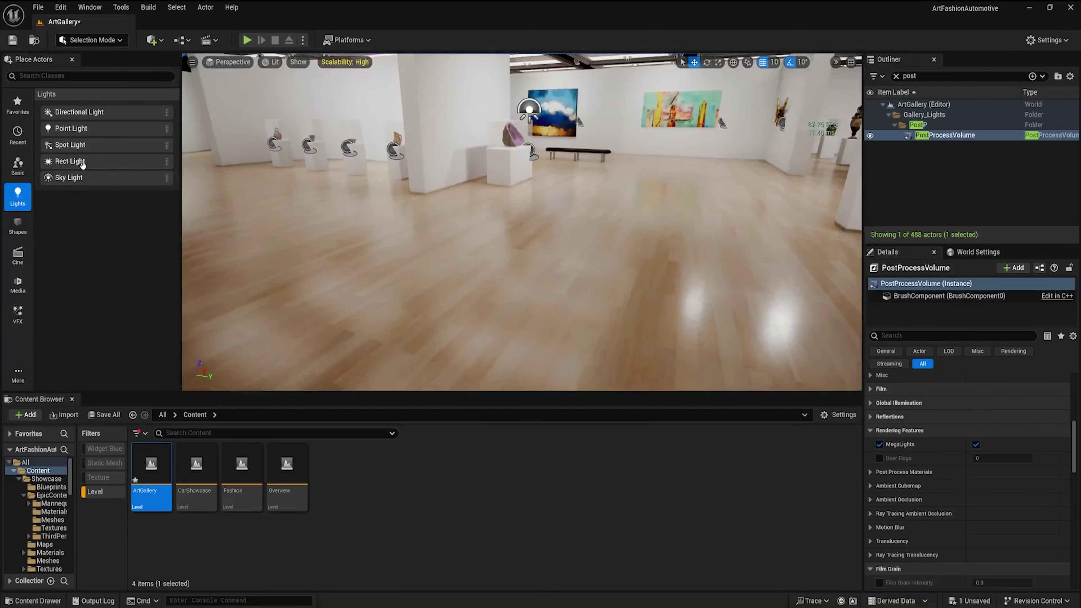
{"action": "left_click_drag", "start_coordinate": [71, 161], "coordinate": [425, 287]}
{"action": "left_click_drag", "start_coordinate": [425, 286], "coordinate": [400, 188], "text": "alt"}
Assign the AICON-Green texture as the Rect Light's Source Texture
{"action": "scroll", "coordinate": [942, 443], "scroll_direction": "down", "scroll_amount": 2}
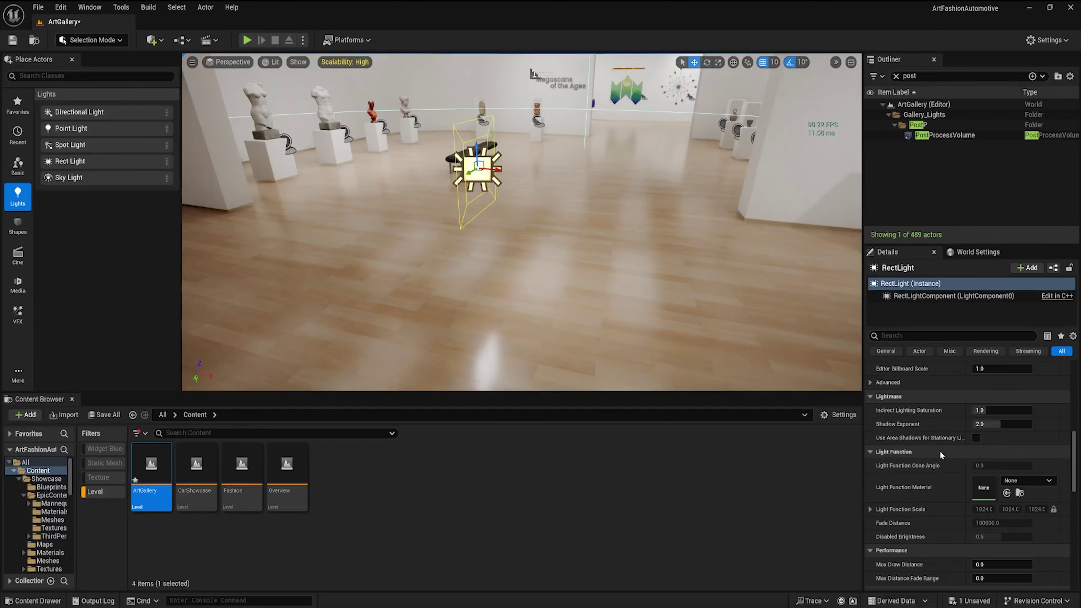
{"action": "scroll", "coordinate": [943, 419], "scroll_direction": "up", "scroll_amount": 5}
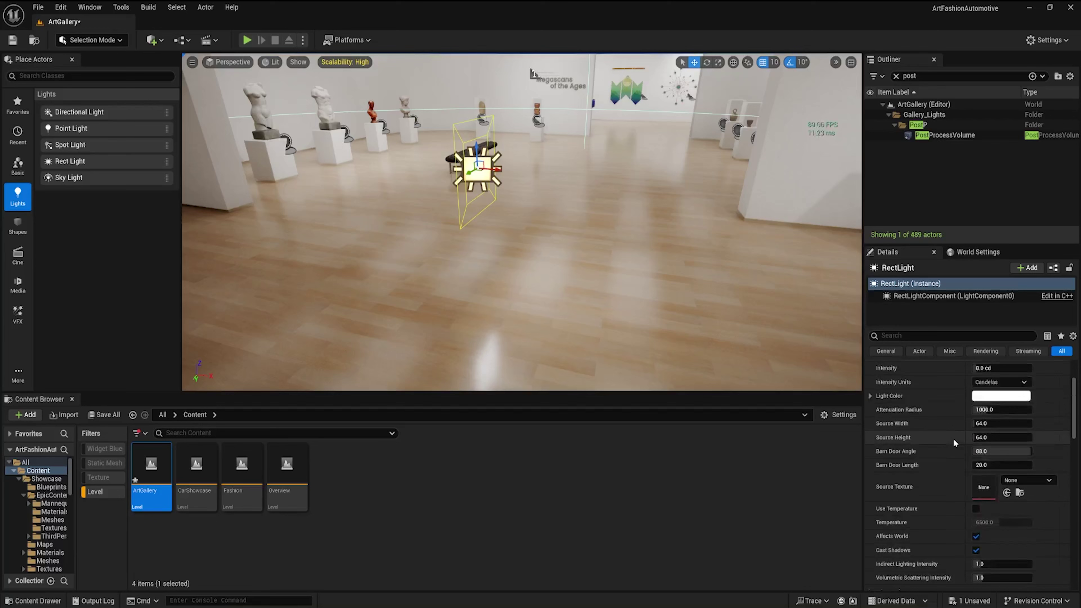
{"action": "left_click", "coordinate": [1024, 481]}
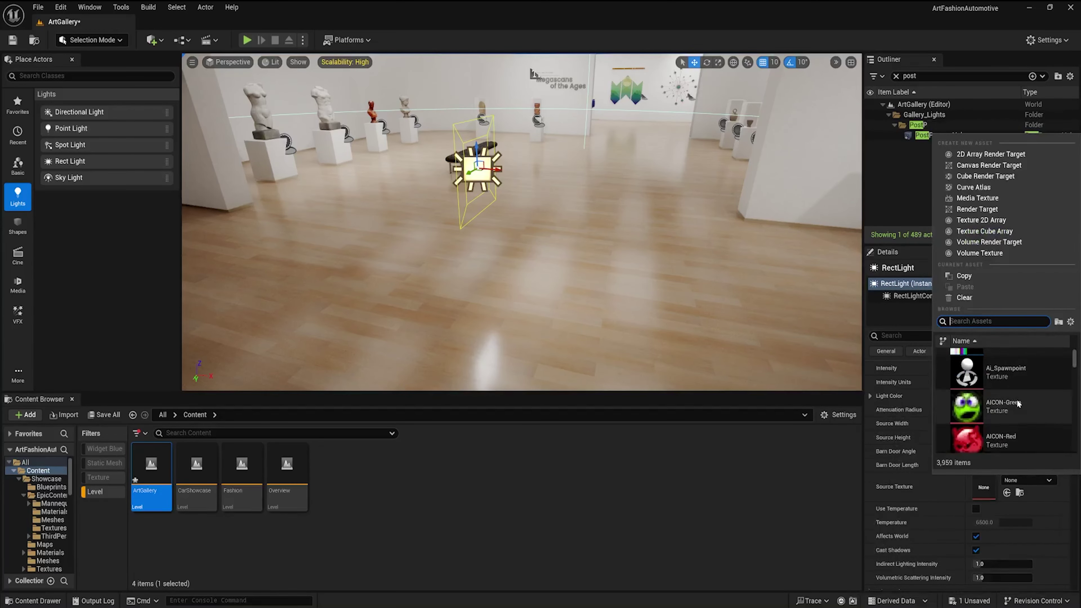
{"action": "left_click", "coordinate": [1013, 404]}
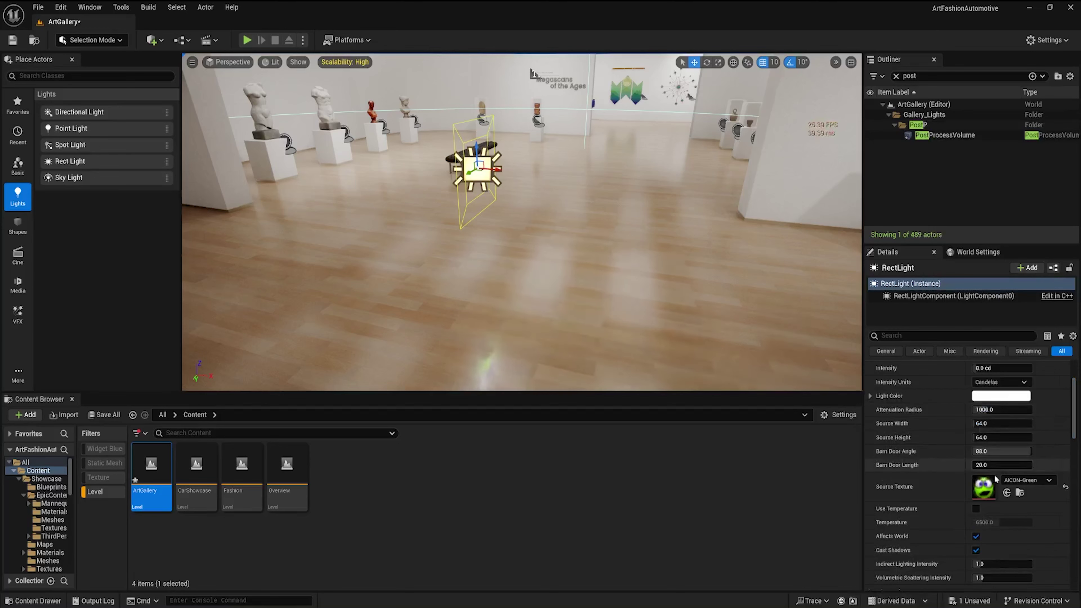
Shift the Rect Light slightly along its X axis to check its textured floor reflection, and delete the light
{"action": "mouse_move", "coordinate": [515, 264]}
{"action": "right_mouse_down"}
{"action": "mouse_move", "coordinate": [519, 297]}
{"action": "mouse_move", "coordinate": [524, 280]}
{"action": "right_mouse_up"}
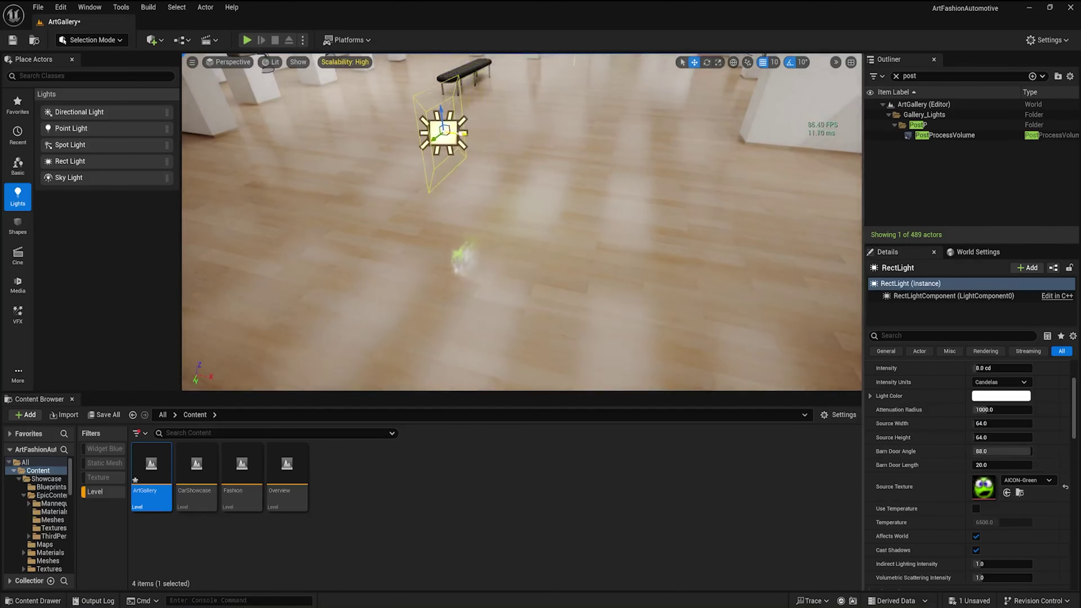
{"action": "left_click_drag", "start_coordinate": [463, 133], "coordinate": [454, 132]}
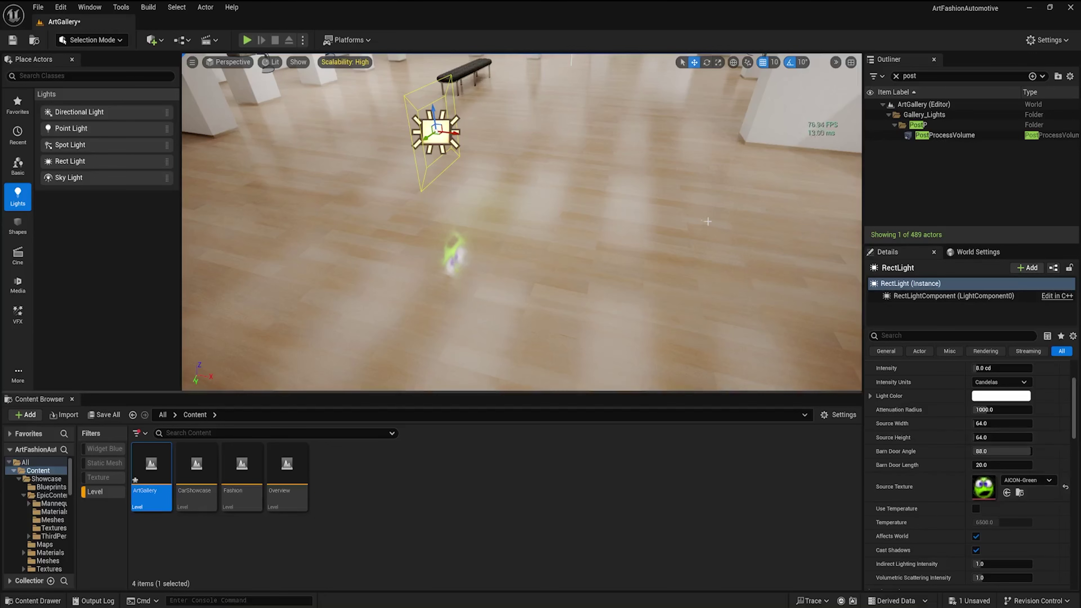
{"action": "key", "text": "Delete"}
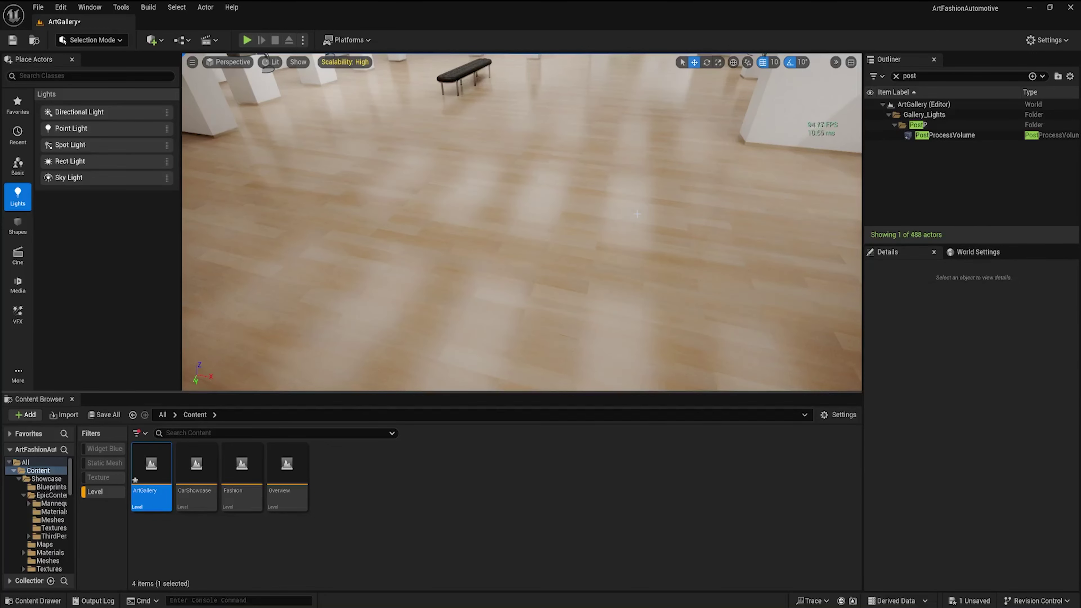
Open the Unreal Insights trace session browser to view its trace store, and minimize its window
{"action": "right_click_drag", "start_coordinate": [637, 214], "coordinate": [524, 218]}
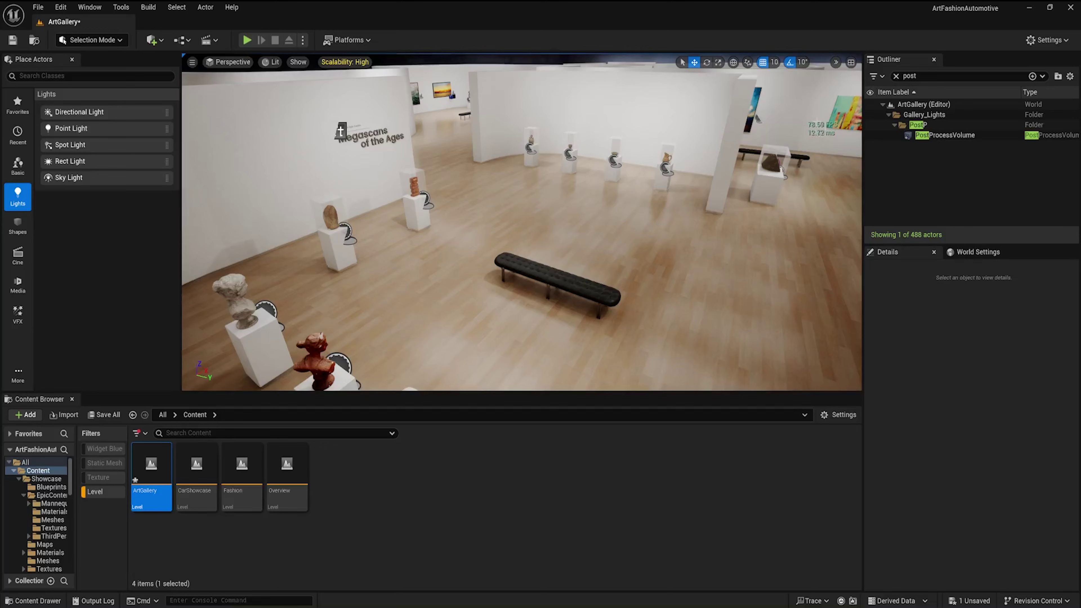
{"action": "left_click", "coordinate": [826, 604]}
{"action": "left_click", "coordinate": [845, 565]}
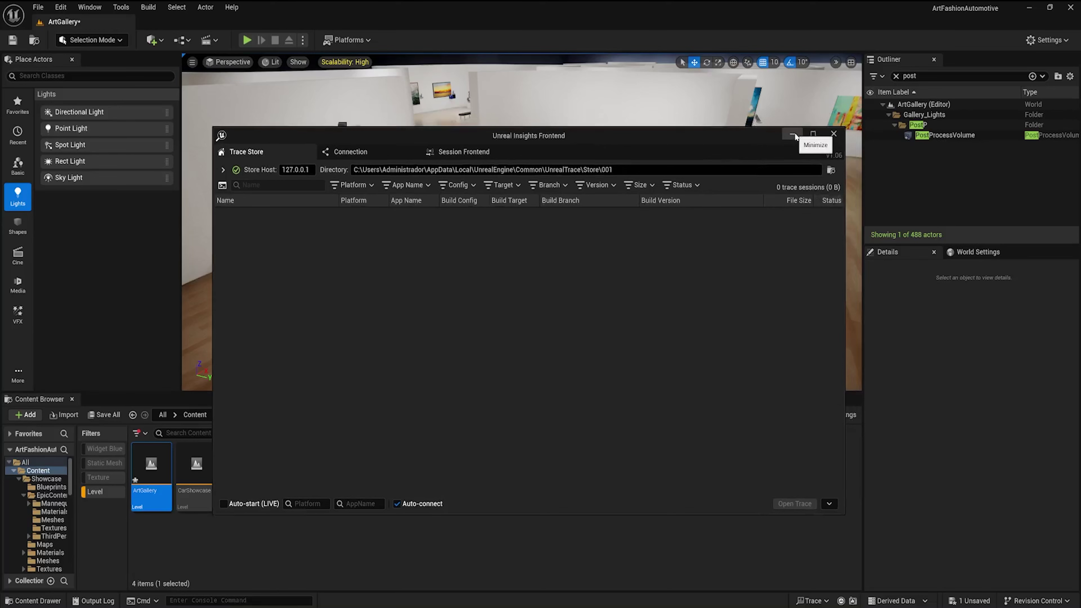
{"action": "left_click", "coordinate": [794, 134]}
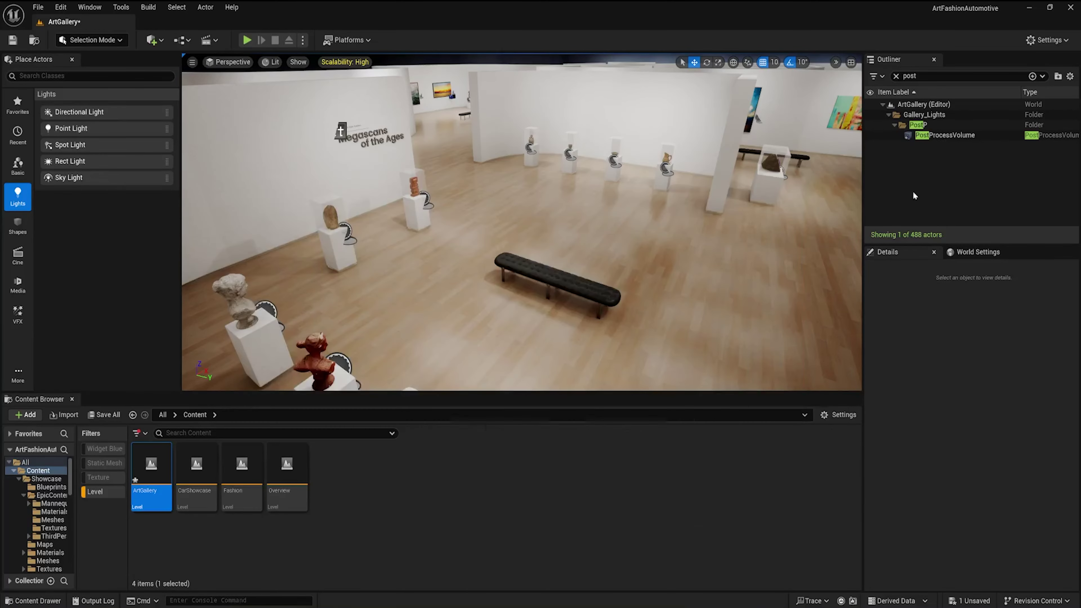
Show the PostProcessVolume's MegaLights option and open the Project Settings docked beside the Content Browser
{"action": "left_click", "coordinate": [949, 136]}
{"action": "scroll", "coordinate": [930, 384], "scroll_direction": "down", "scroll_amount": 3}
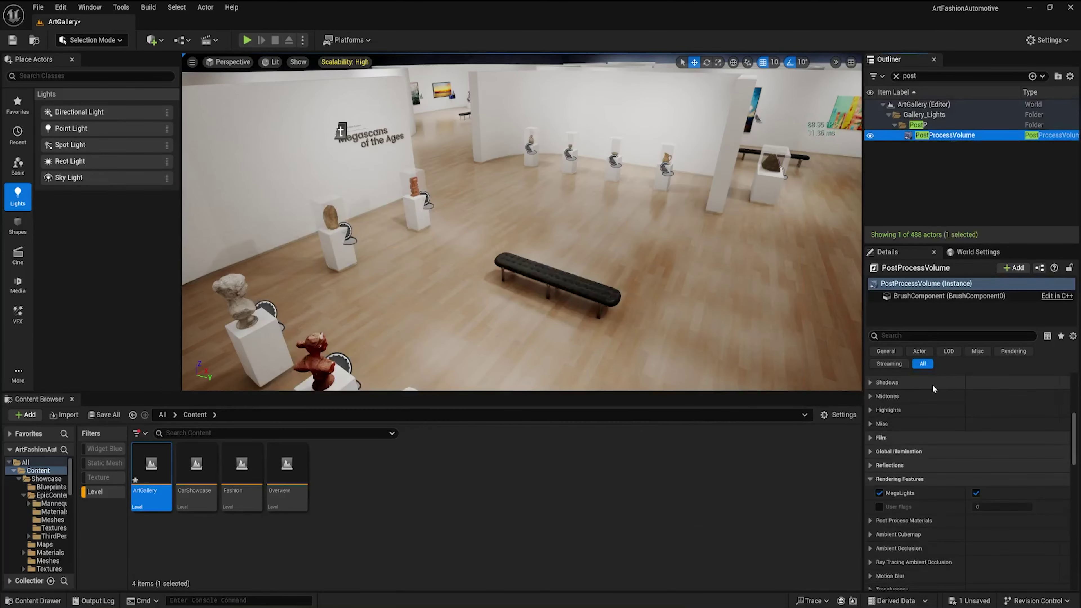
{"action": "left_click", "coordinate": [60, 7]}
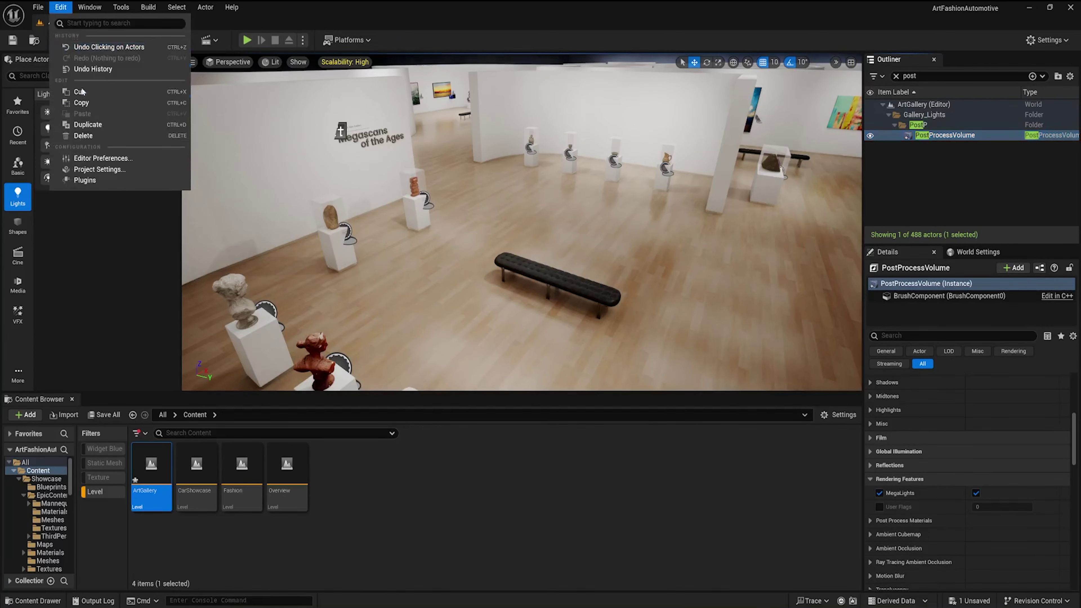
{"action": "left_click", "coordinate": [104, 171]}
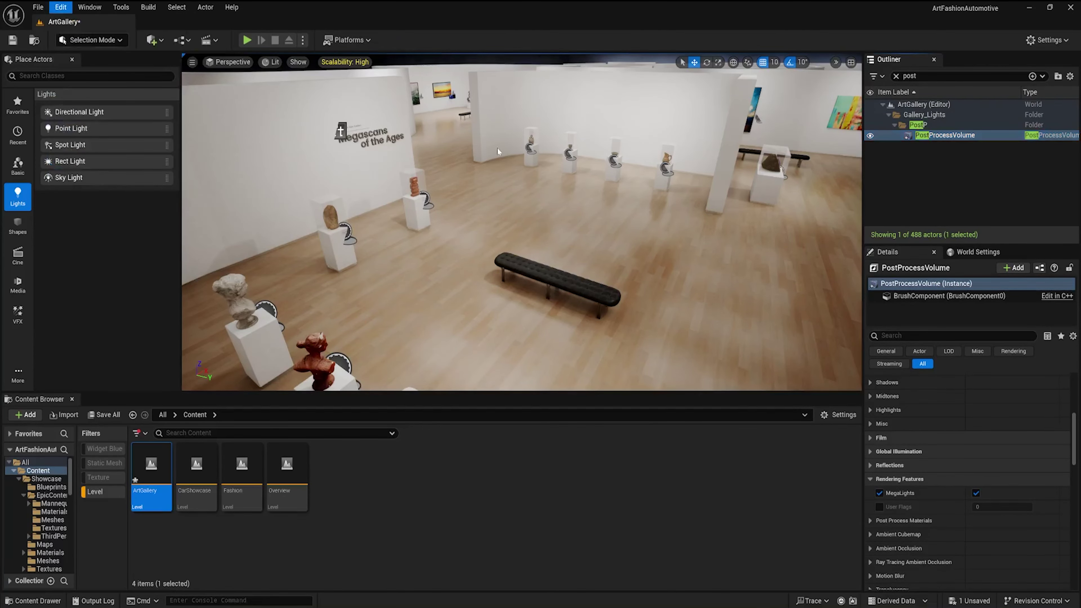
{"action": "left_click_drag", "start_coordinate": [362, 317], "coordinate": [113, 399]}
{"action": "scroll", "coordinate": [38, 550], "scroll_direction": "down", "scroll_amount": 5}
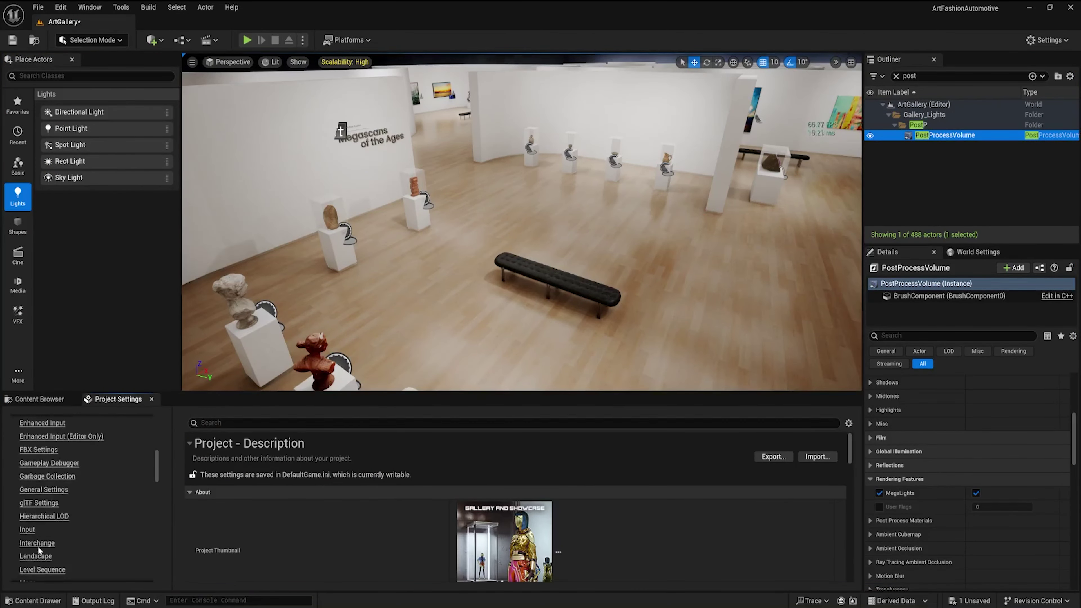
Bring up the Direct Lighting section of the project's Rendering settings, where the MegaLights option is located
{"action": "scroll", "coordinate": [38, 551], "scroll_direction": "down", "scroll_amount": 3}
{"action": "left_click", "coordinate": [35, 569]}
{"action": "scroll", "coordinate": [608, 515], "scroll_direction": "down", "scroll_amount": 5}
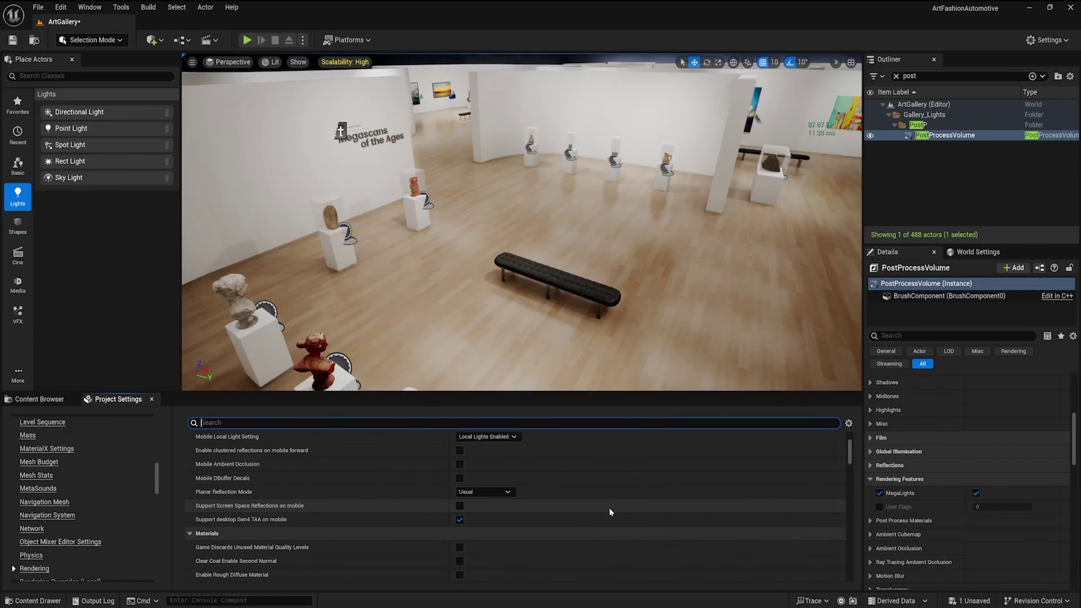
{"action": "scroll", "coordinate": [610, 508], "scroll_direction": "down", "scroll_amount": 6}
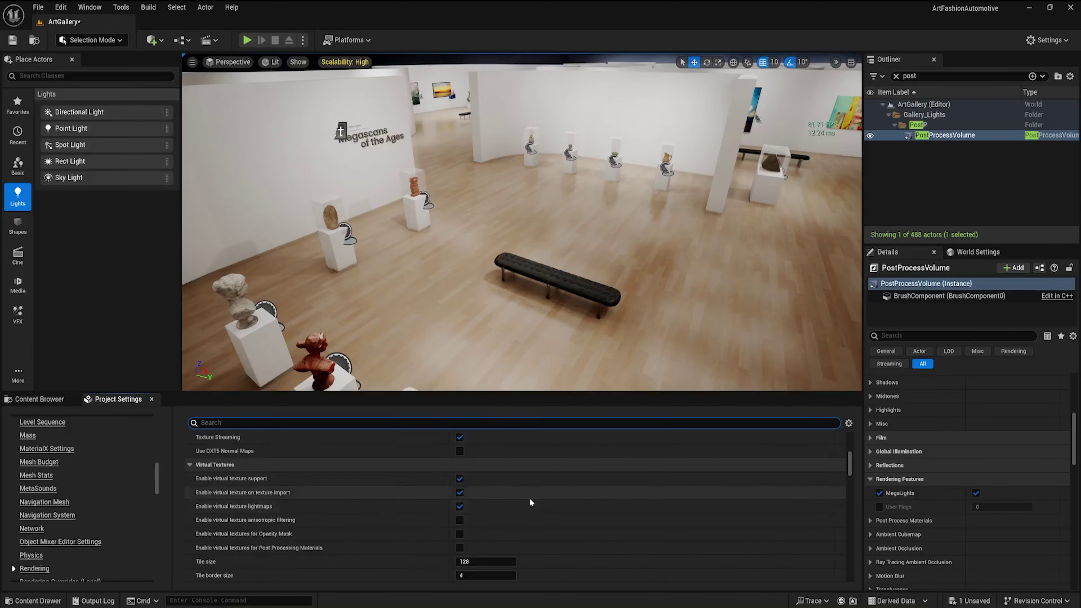
{"action": "scroll", "coordinate": [532, 498], "scroll_direction": "down", "scroll_amount": 8}
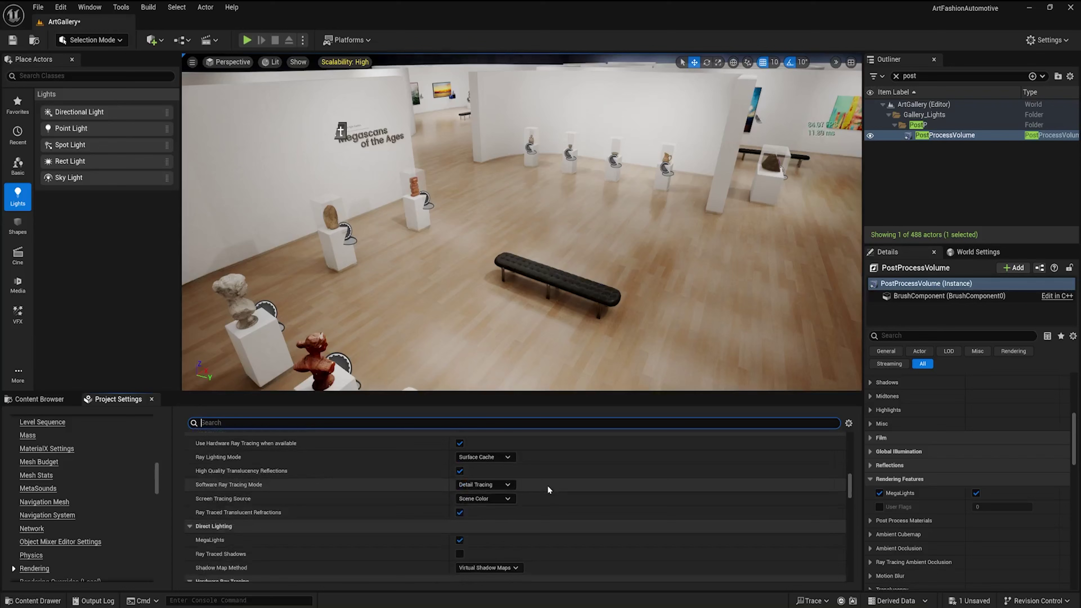
{"action": "scroll", "coordinate": [548, 487], "scroll_direction": "down", "scroll_amount": 1}
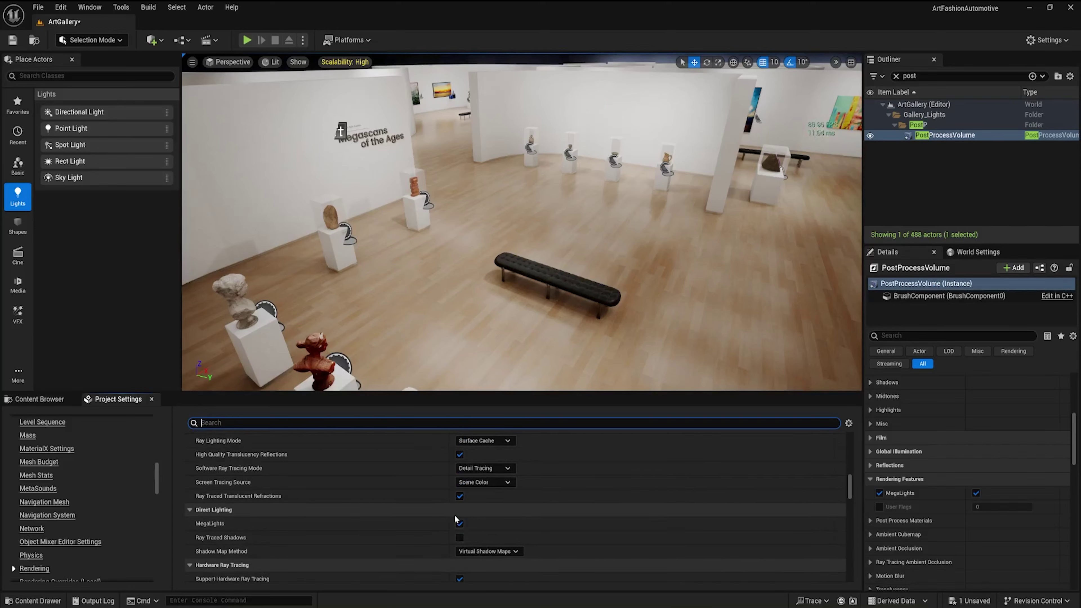
Turn off the PostProcessVolume's MegaLights override and start recording a trace
{"action": "left_click", "coordinate": [880, 493]}
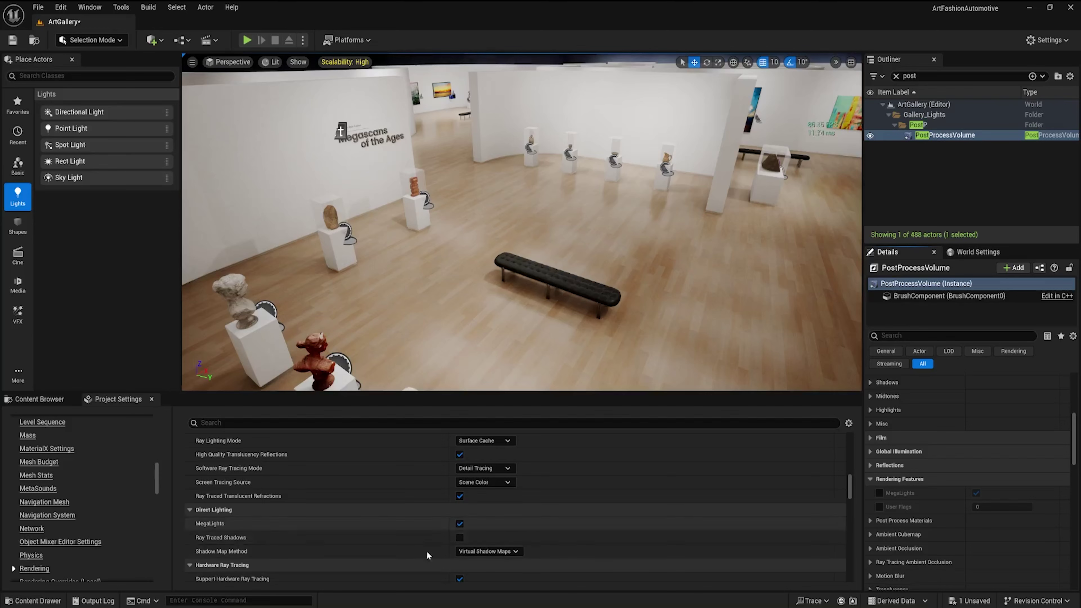
{"action": "left_click", "coordinate": [842, 601]}
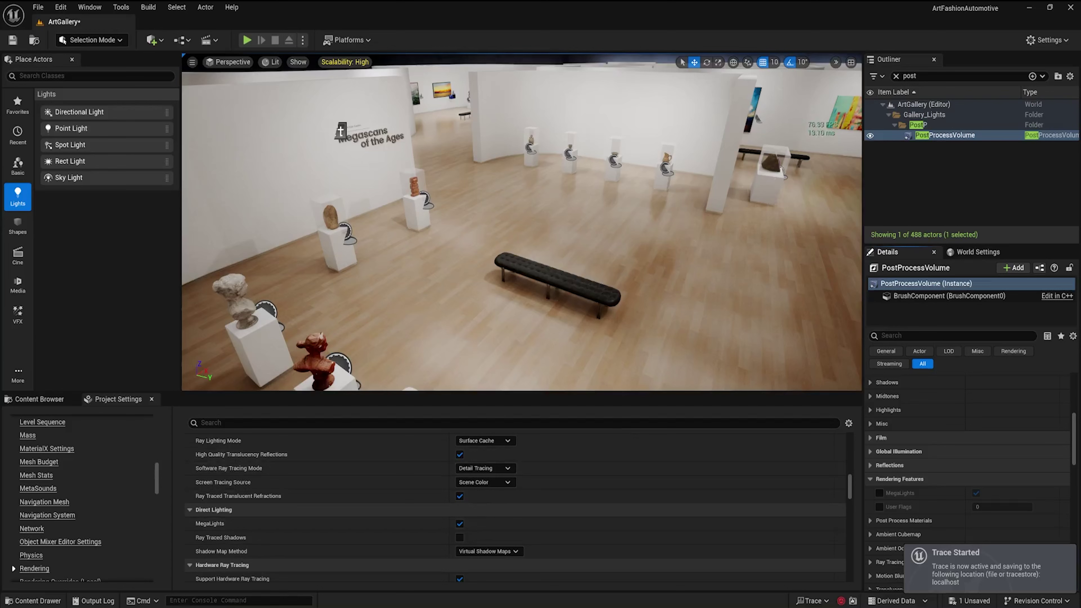
Switch the project's MegaLights off and back on during the trace, enabling Ray Traced Shadows in between
{"action": "left_click", "coordinate": [460, 524]}
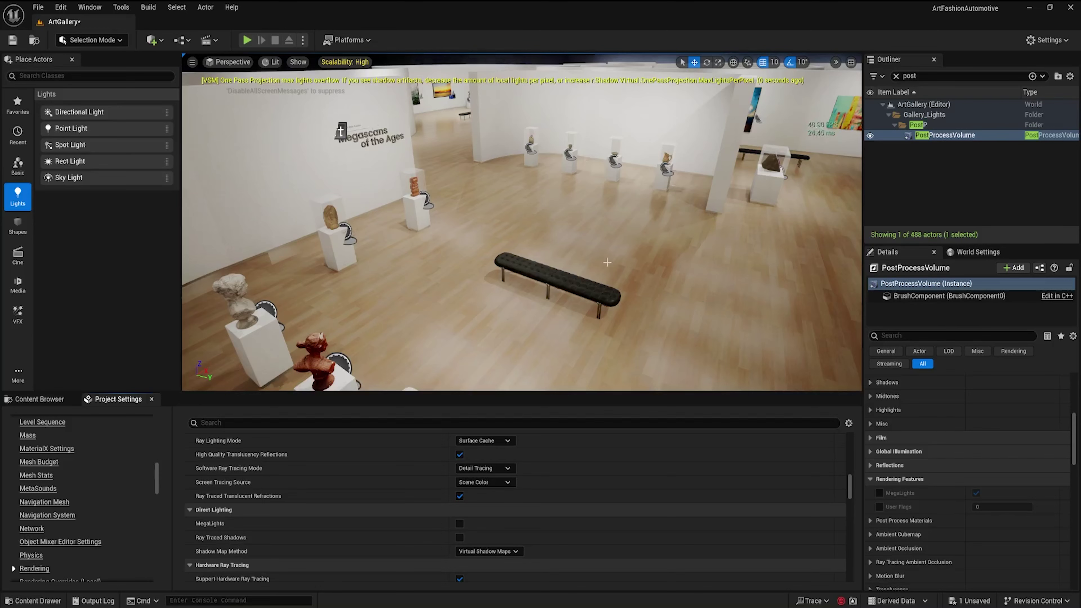
{"action": "right_click_drag", "start_coordinate": [692, 253], "coordinate": [745, 216]}
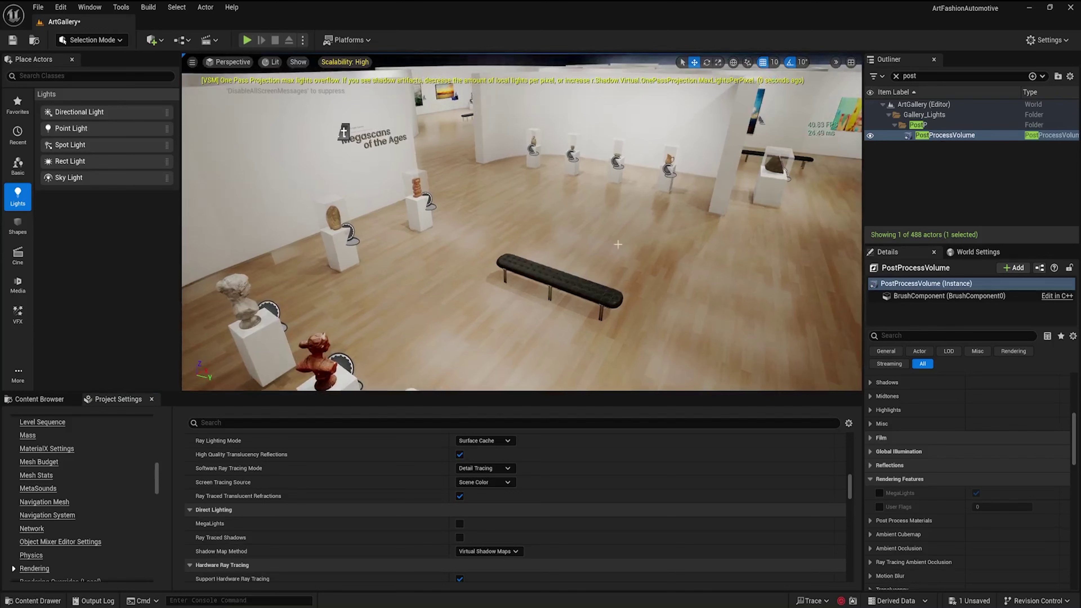
{"action": "left_click", "coordinate": [460, 538]}
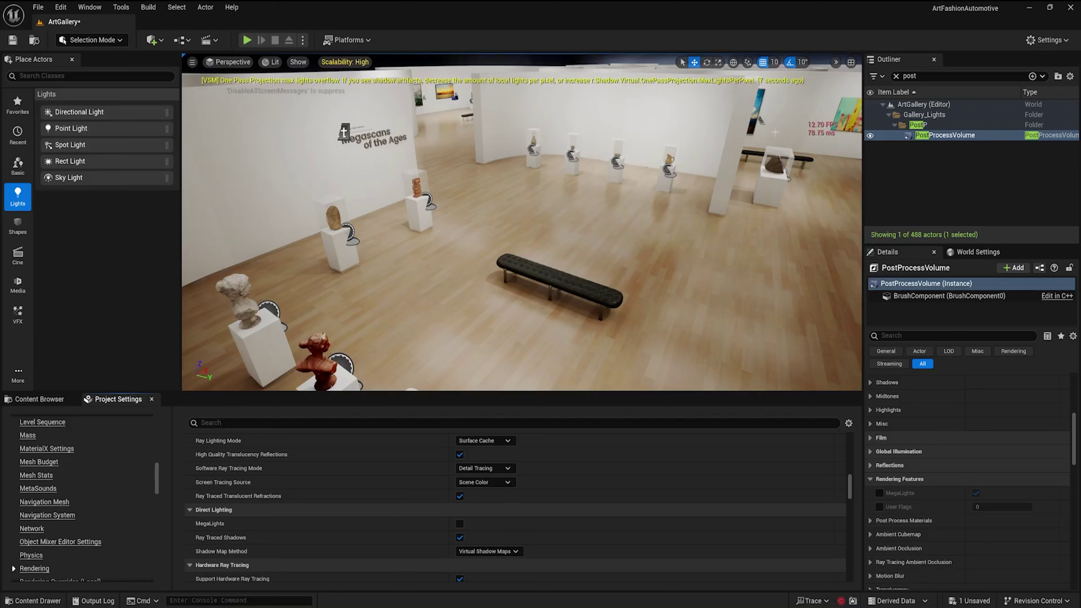
{"action": "left_click", "coordinate": [460, 524]}
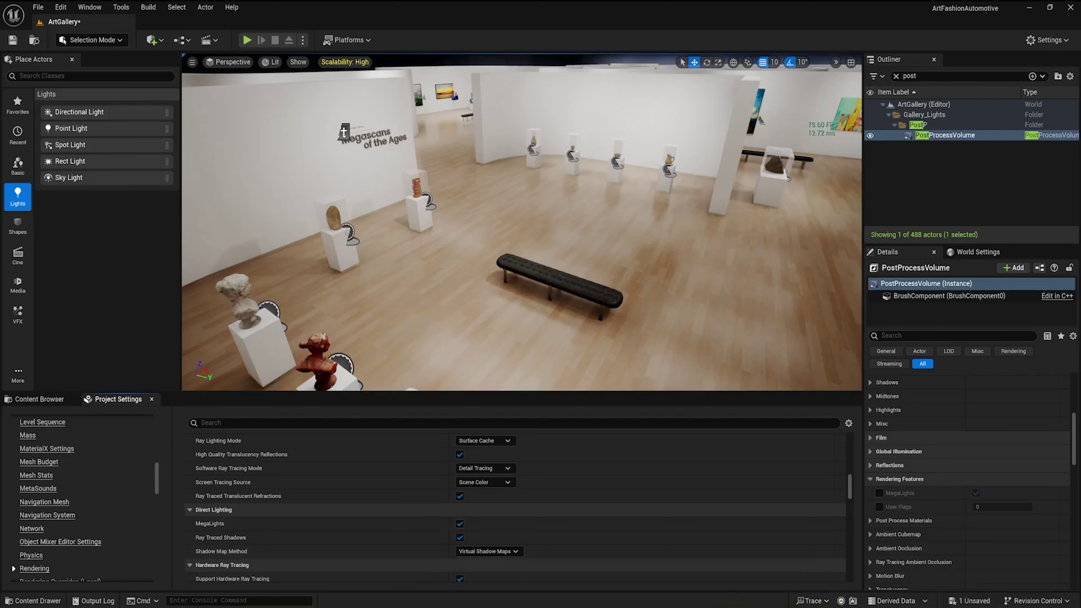
Open the recorded trace in Unreal Insights and zoom the timeline to a frame recorded with MegaLights on
{"action": "double_click", "coordinate": [262, 212]}
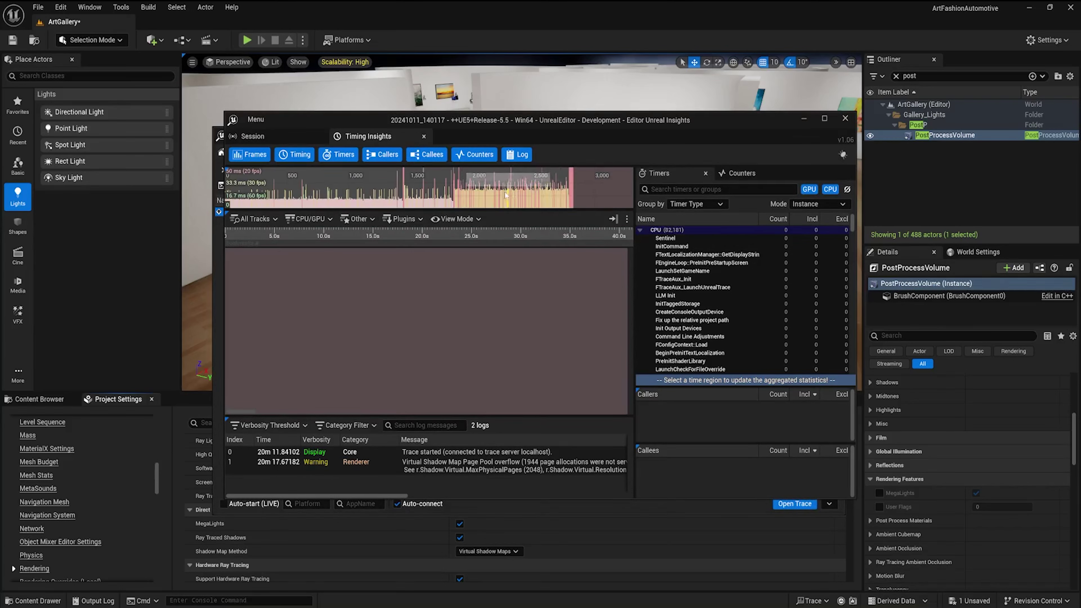
{"action": "left_click", "coordinate": [578, 207]}
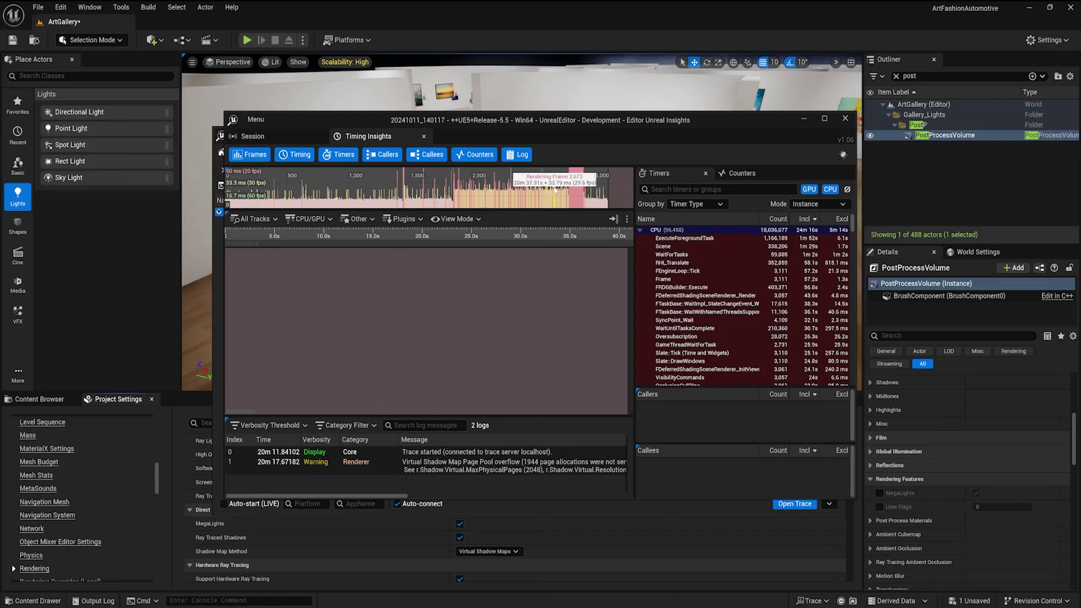
{"action": "left_click", "coordinate": [429, 207]}
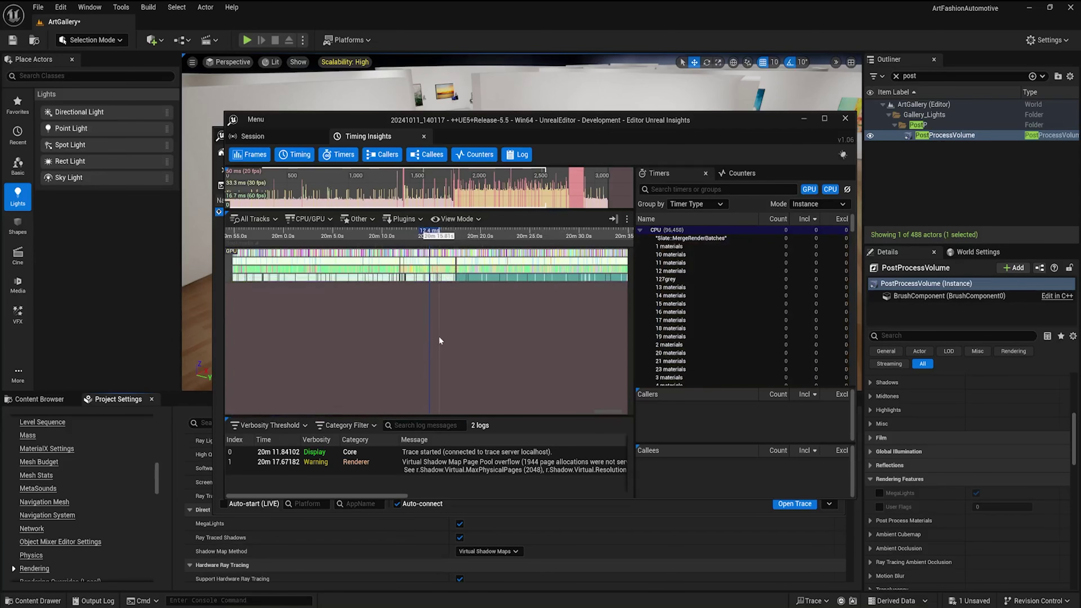
{"action": "double_click", "coordinate": [370, 286]}
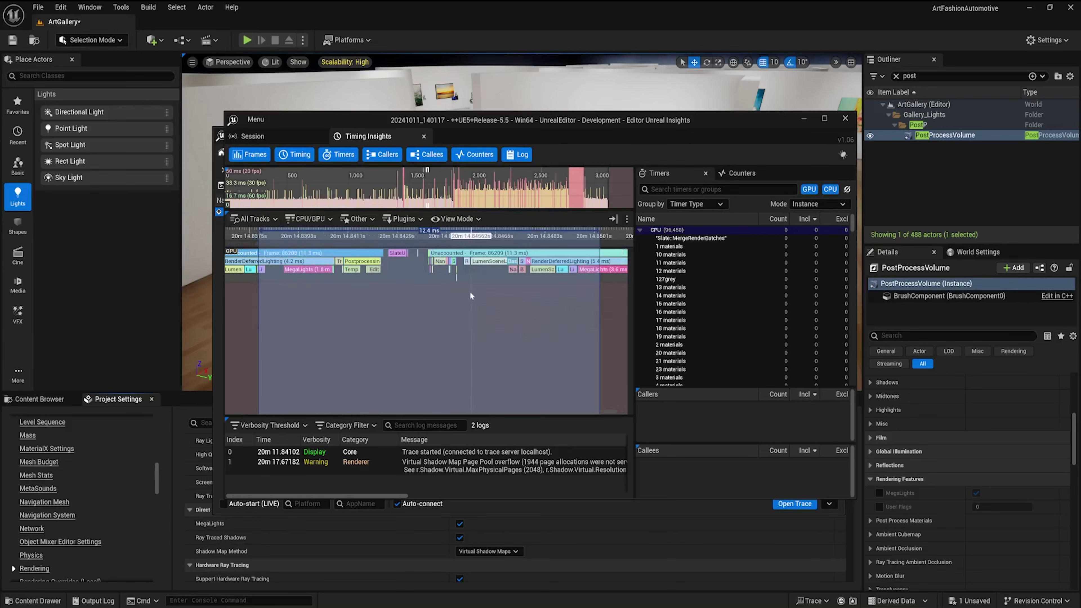
{"action": "left_click_drag", "start_coordinate": [494, 311], "coordinate": [385, 329]}
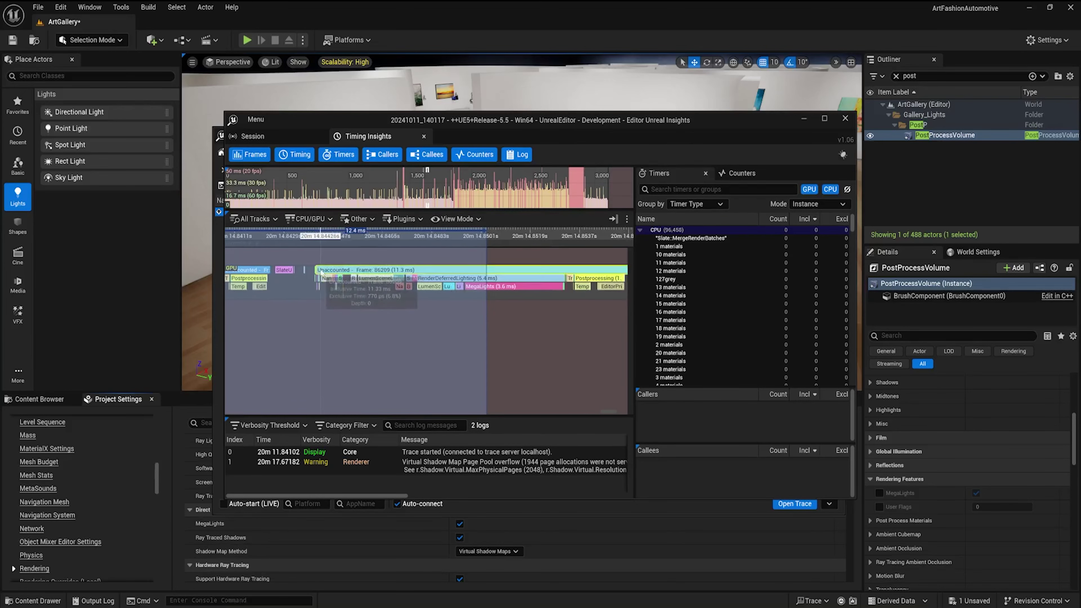
Examine the frame's GPU track and select its MegaLights pass to inspect the timing and callers
{"action": "scroll", "coordinate": [312, 256], "scroll_direction": "down", "scroll_amount": 3}
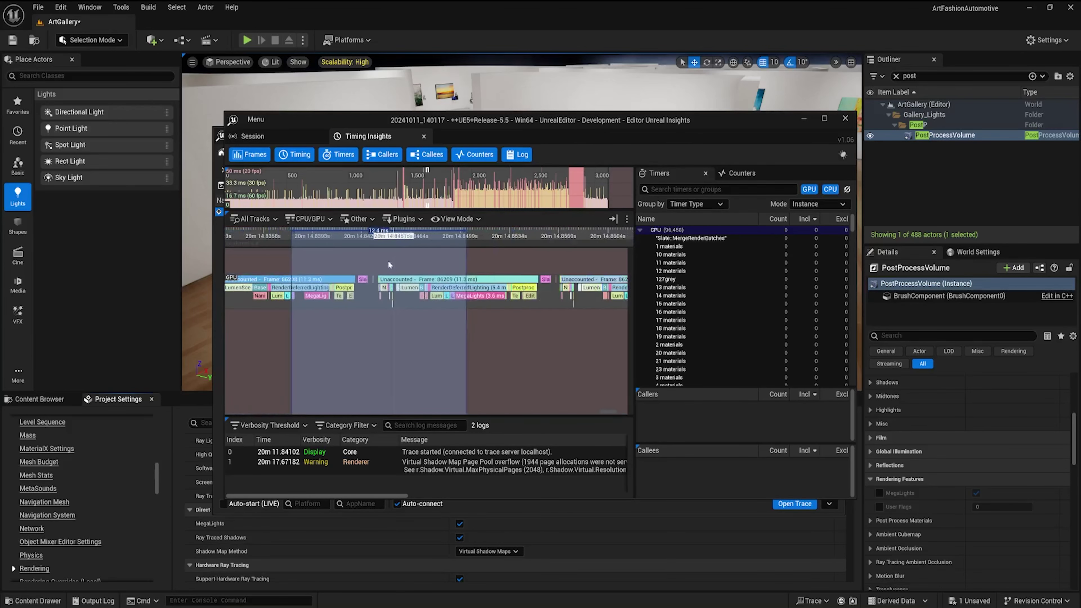
{"action": "left_click_drag", "start_coordinate": [378, 244], "coordinate": [558, 264]}
{"action": "scroll", "coordinate": [480, 298], "scroll_direction": "up", "scroll_amount": 3}
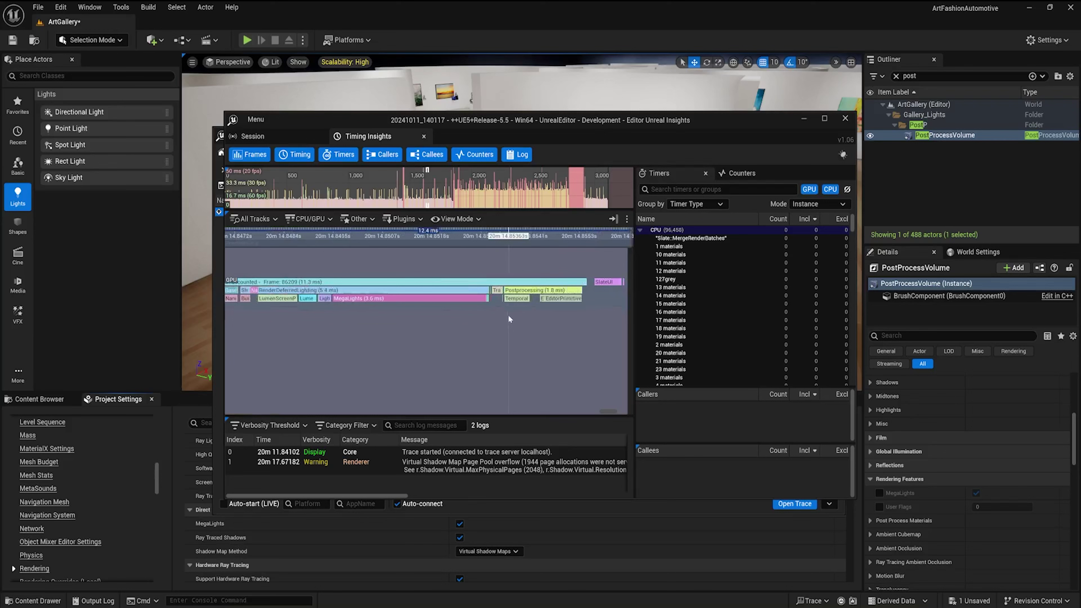
{"action": "left_click_drag", "start_coordinate": [480, 330], "coordinate": [451, 330]}
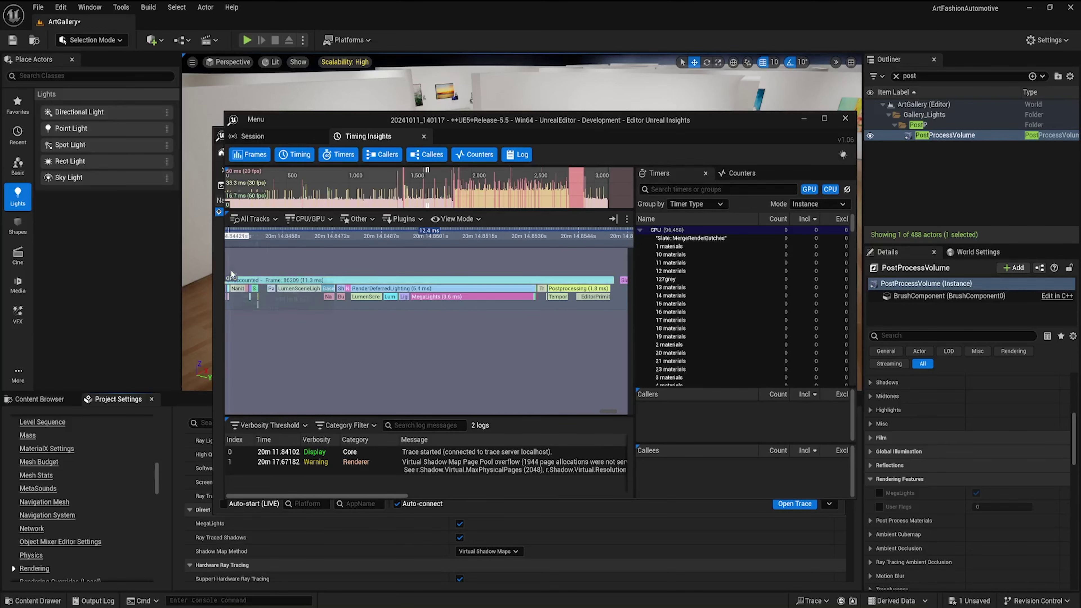
{"action": "mouse_move", "coordinate": [237, 290]}
{"action": "mouse_move", "coordinate": [320, 280]}
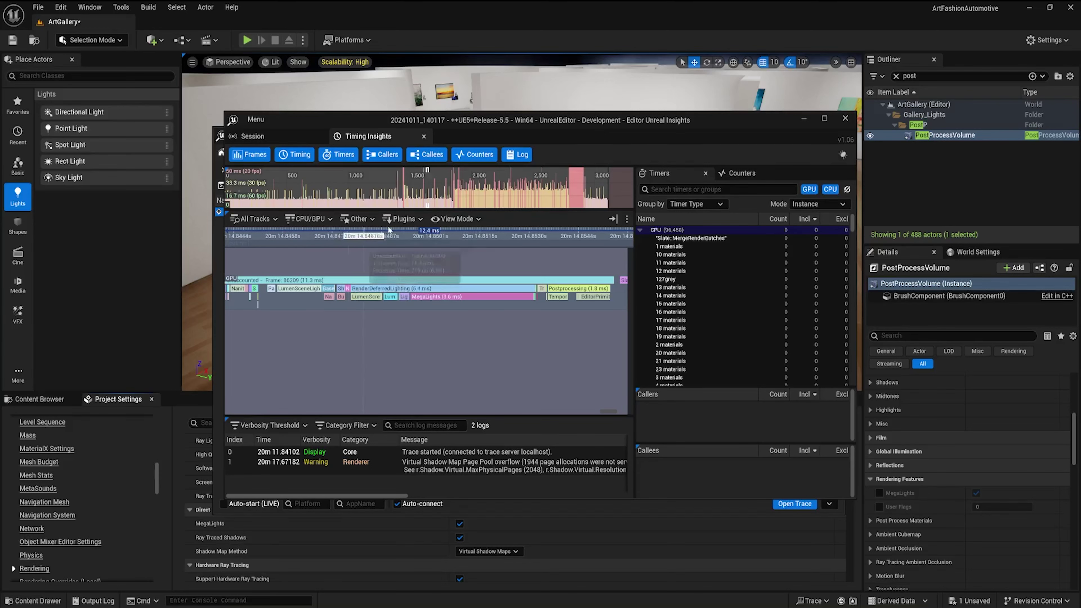
{"action": "left_click", "coordinate": [443, 297]}
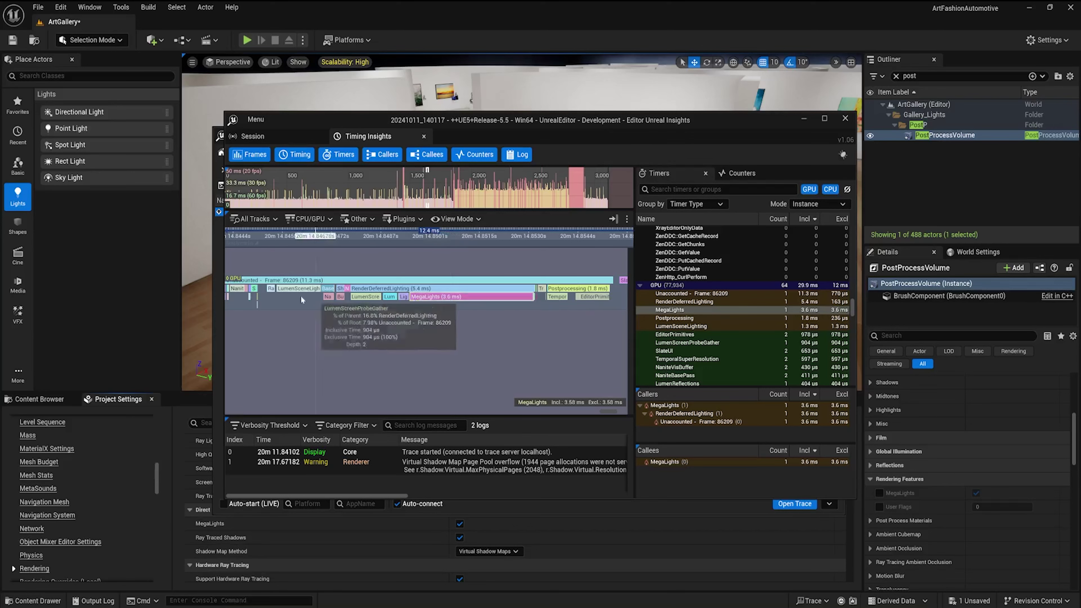
Inspect the Lights pass of a frame recorded with MegaLights off and virtual shadow maps, selecting the frame's time range
{"action": "left_click", "coordinate": [490, 203]}
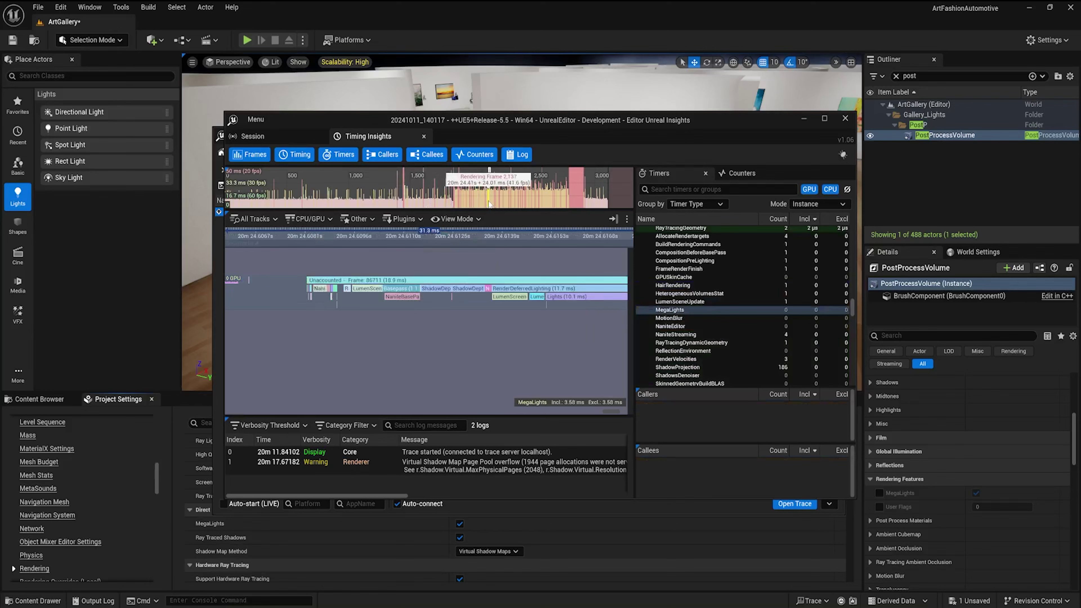
{"action": "scroll", "coordinate": [317, 317], "scroll_direction": "down", "scroll_amount": 3}
{"action": "left_click_drag", "start_coordinate": [317, 317], "coordinate": [415, 358]}
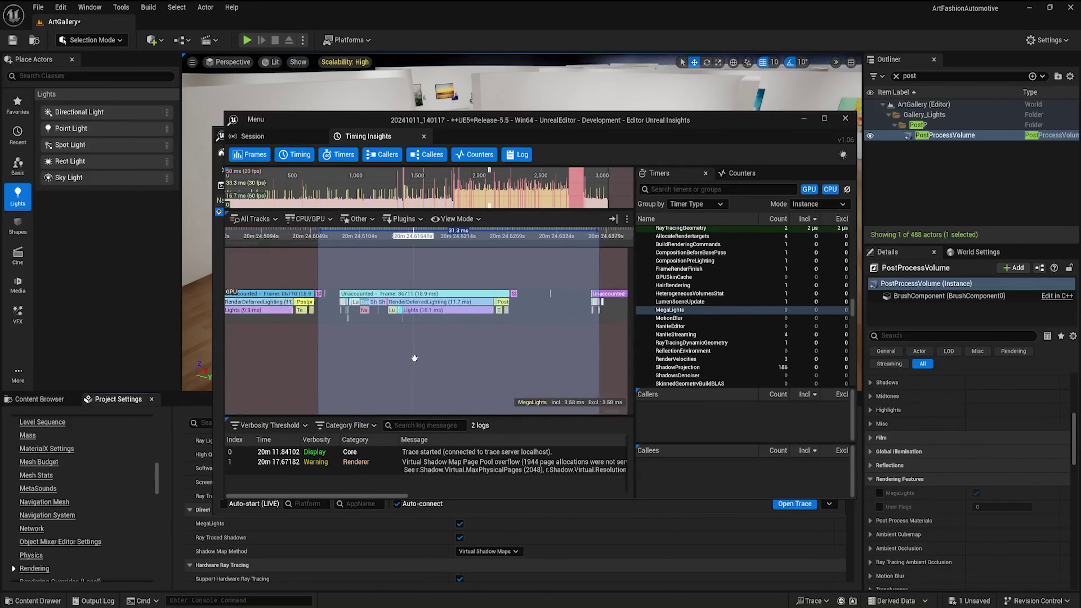
{"action": "left_click", "coordinate": [422, 310]}
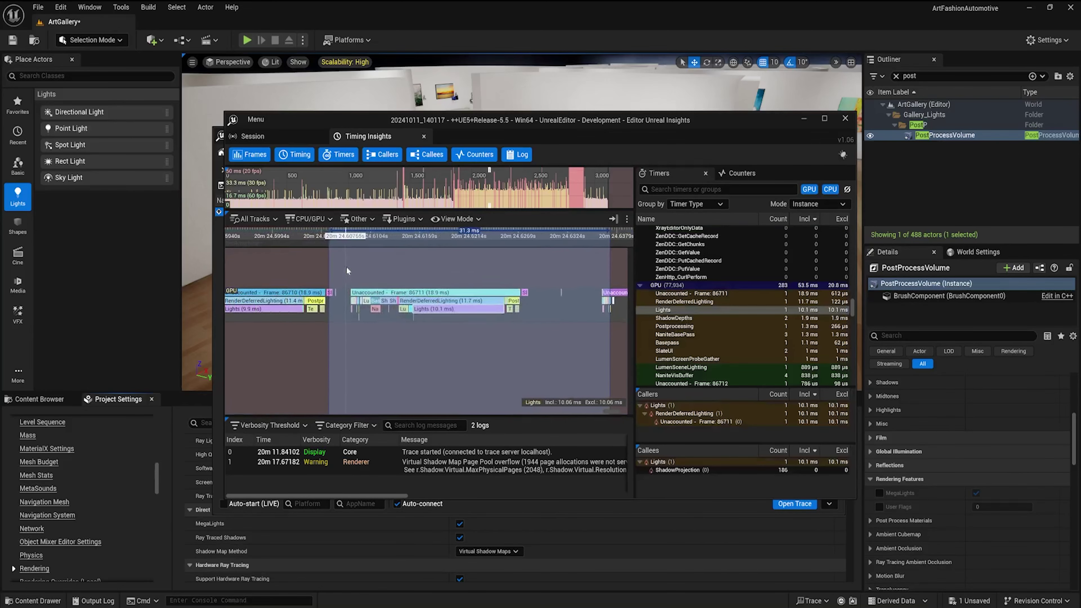
{"action": "left_click_drag", "start_coordinate": [347, 271], "coordinate": [542, 323]}
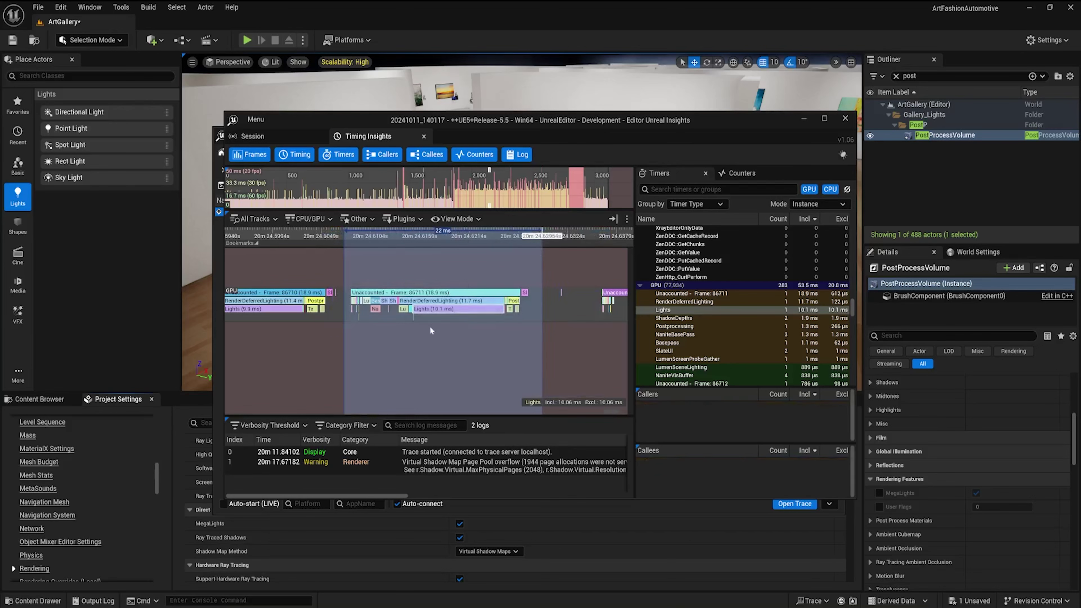
{"action": "scroll", "coordinate": [485, 338], "scroll_direction": "up", "scroll_amount": 5}
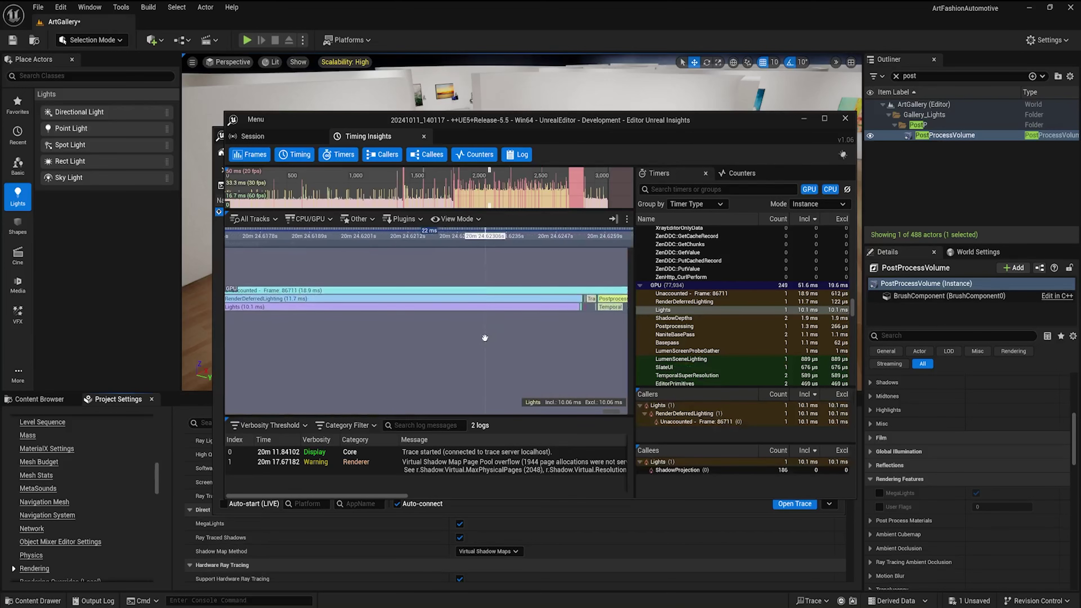
{"action": "scroll", "coordinate": [408, 348], "scroll_direction": "down", "scroll_amount": 2}
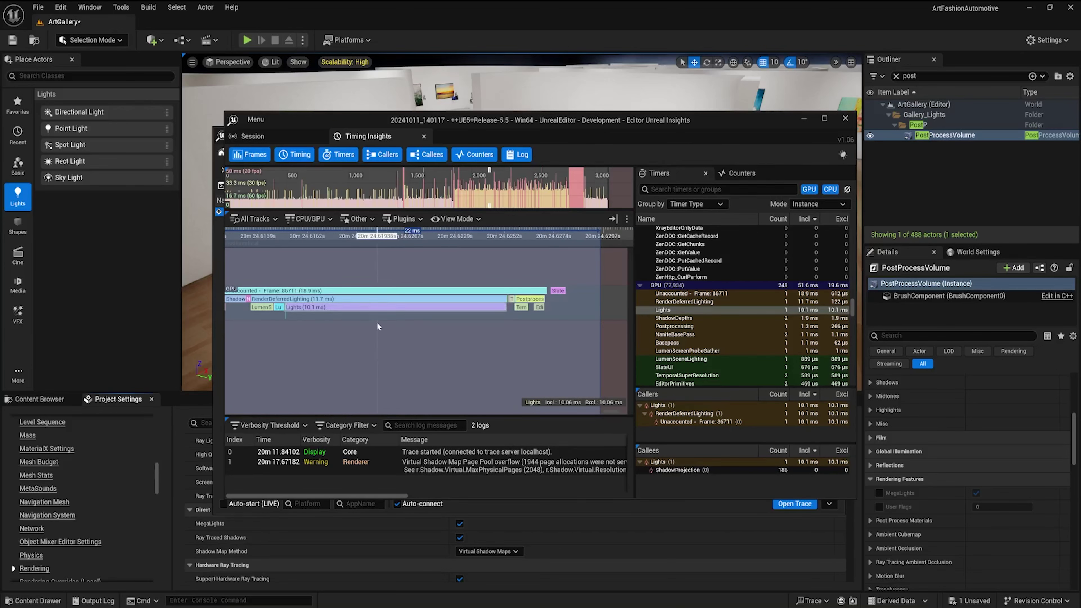
{"action": "mouse_move", "coordinate": [346, 310]}
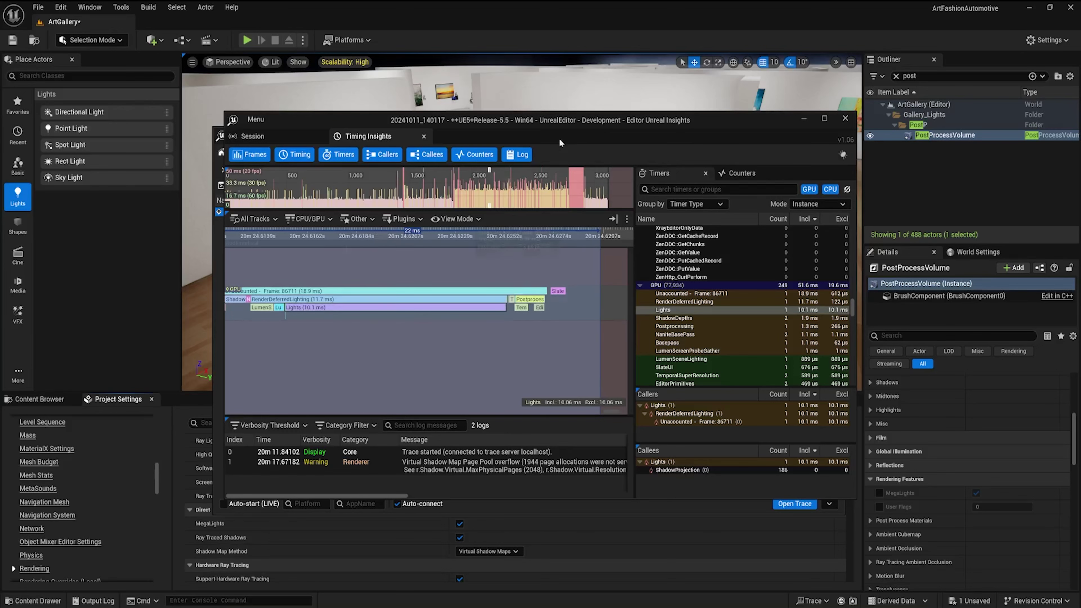
Inspect the Lights pass of a frame recorded with Ray Traced Shadows on and MegaLights off
{"action": "left_click", "coordinate": [575, 187]}
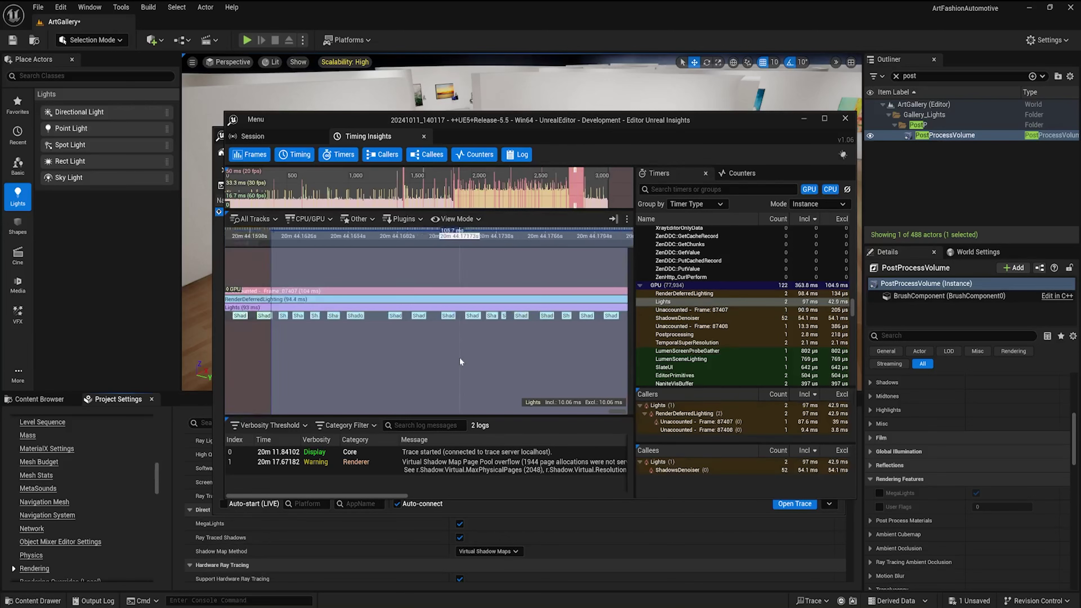
{"action": "scroll", "coordinate": [460, 361], "scroll_direction": "down", "scroll_amount": 10}
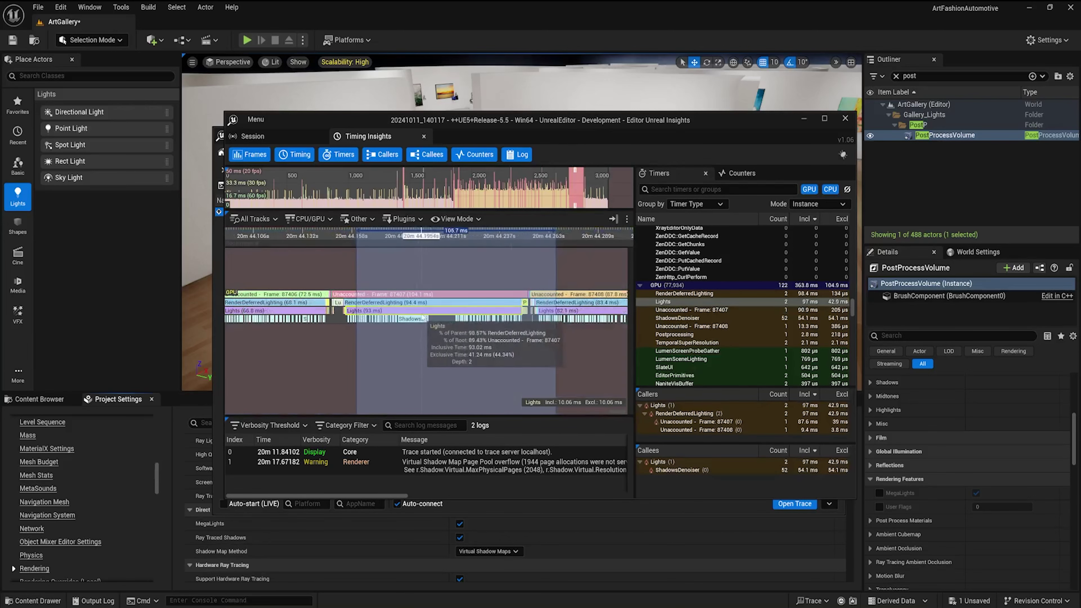
{"action": "scroll", "coordinate": [341, 317], "scroll_direction": "up", "scroll_amount": 5}
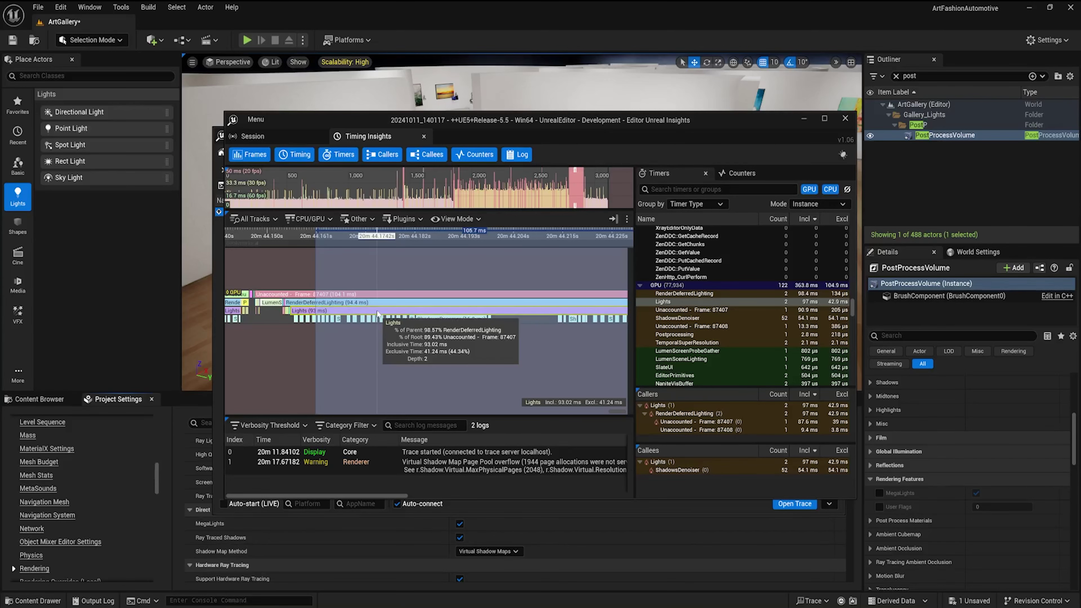
Close the timing session and the Unreal Insights Frontend, and return to the gallery viewport
{"action": "left_click", "coordinate": [845, 119]}
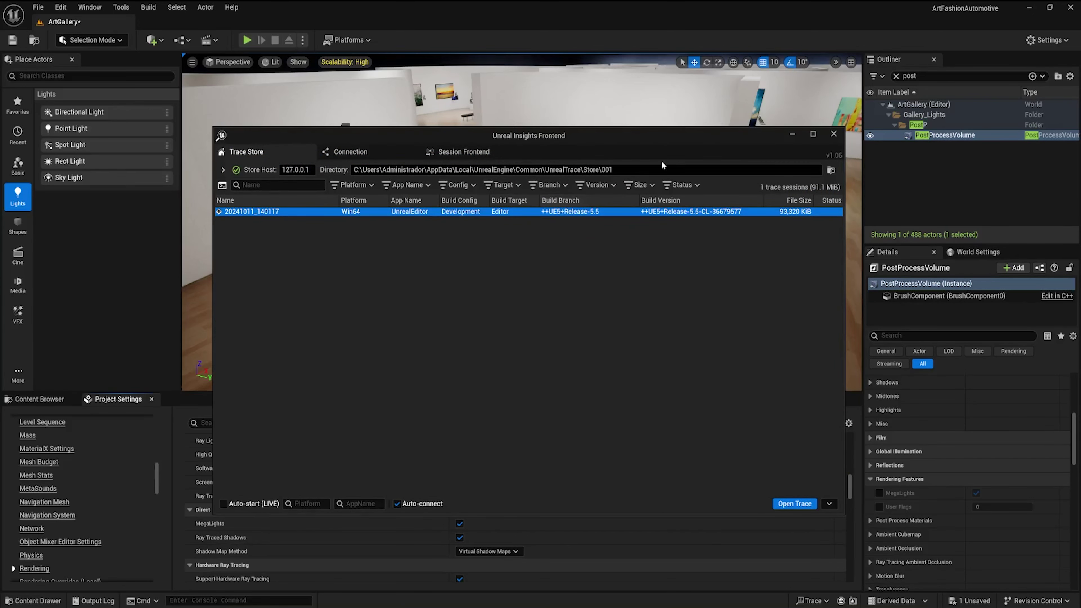
{"action": "left_click", "coordinate": [834, 134]}
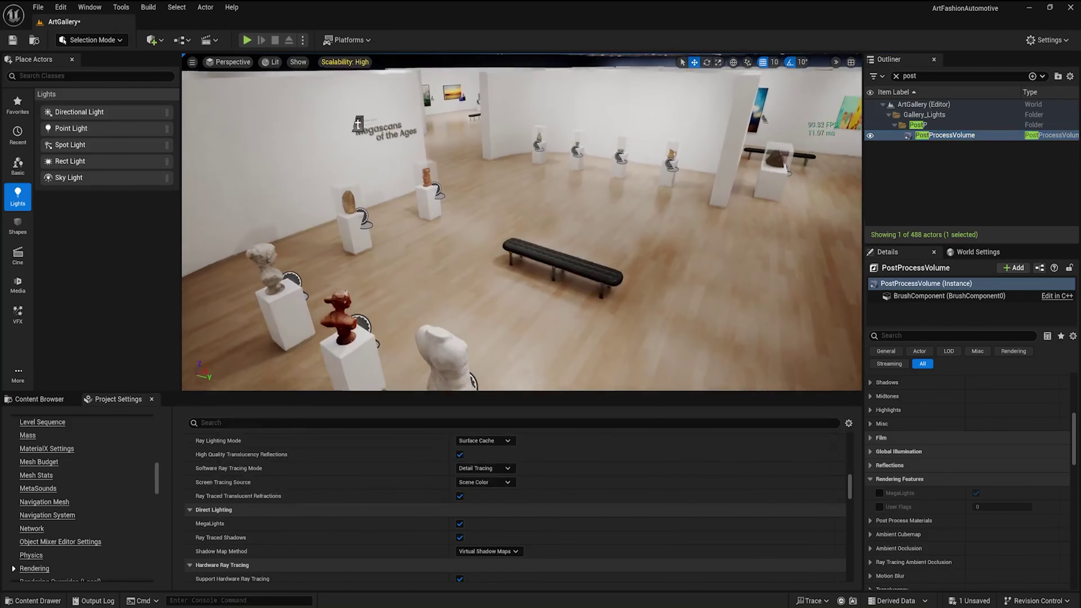
{"action": "right_click_drag", "start_coordinate": [629, 231], "coordinate": [630, 230]}
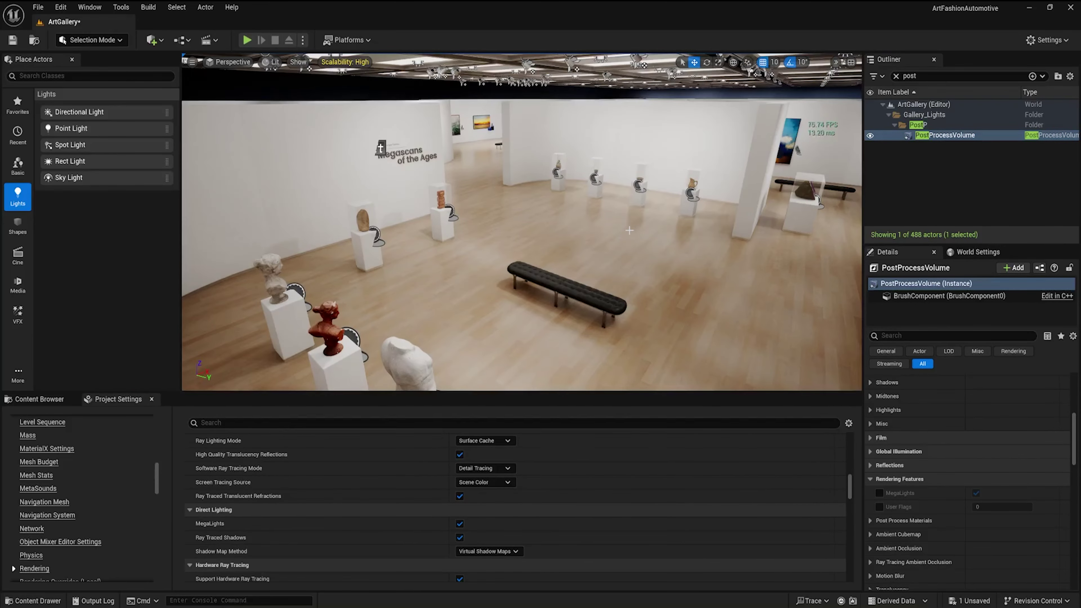